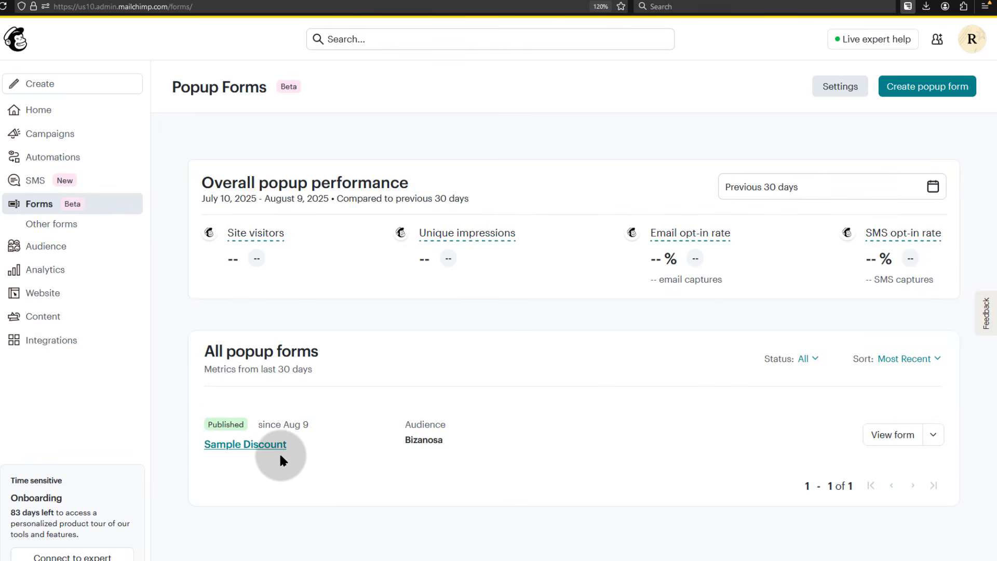
# Open the Sample Discount popup form's Initial Design and show the settings for where it appears.
pyautogui.click(237, 445)
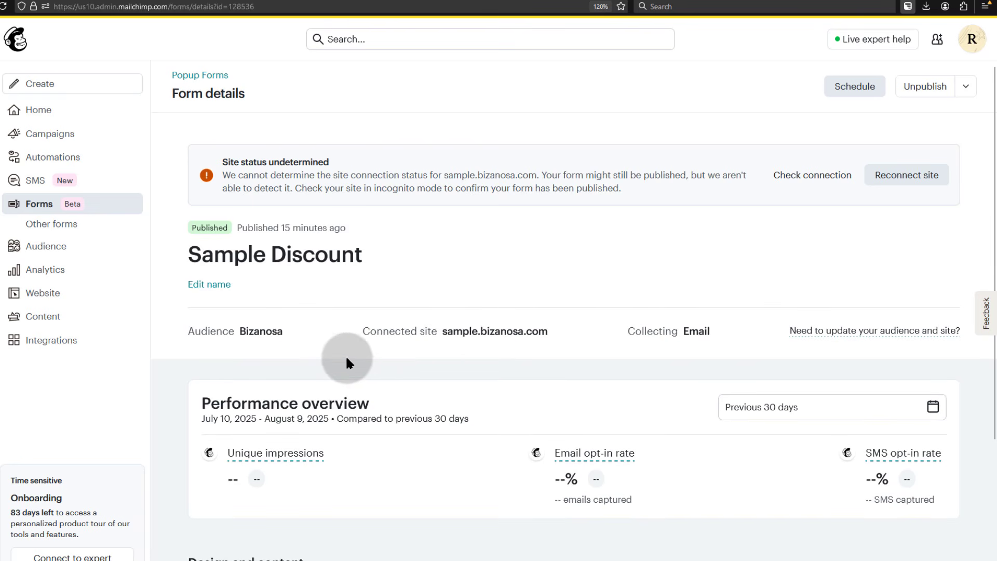
pyautogui.scroll(-4, 396, 381)
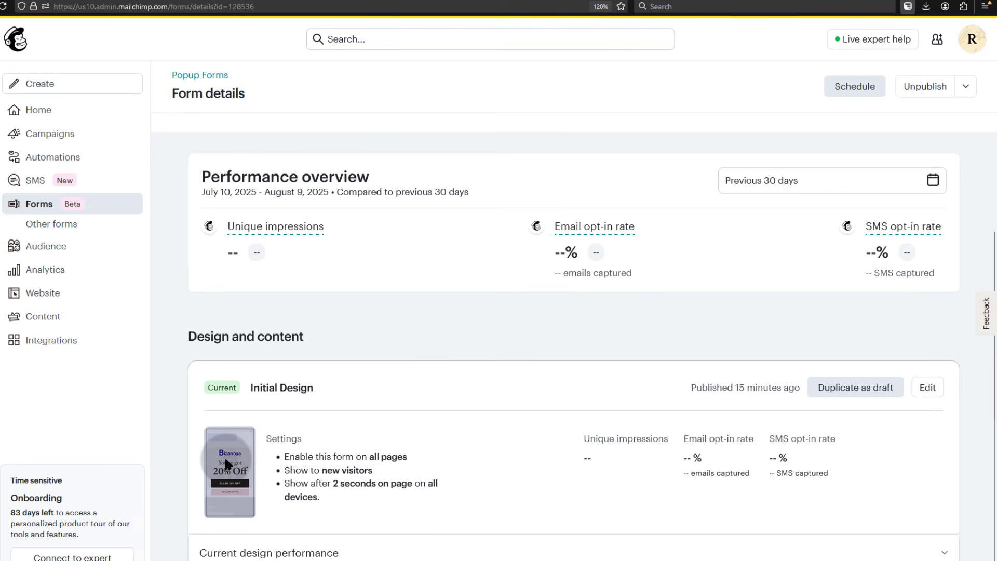
pyautogui.click(930, 388)
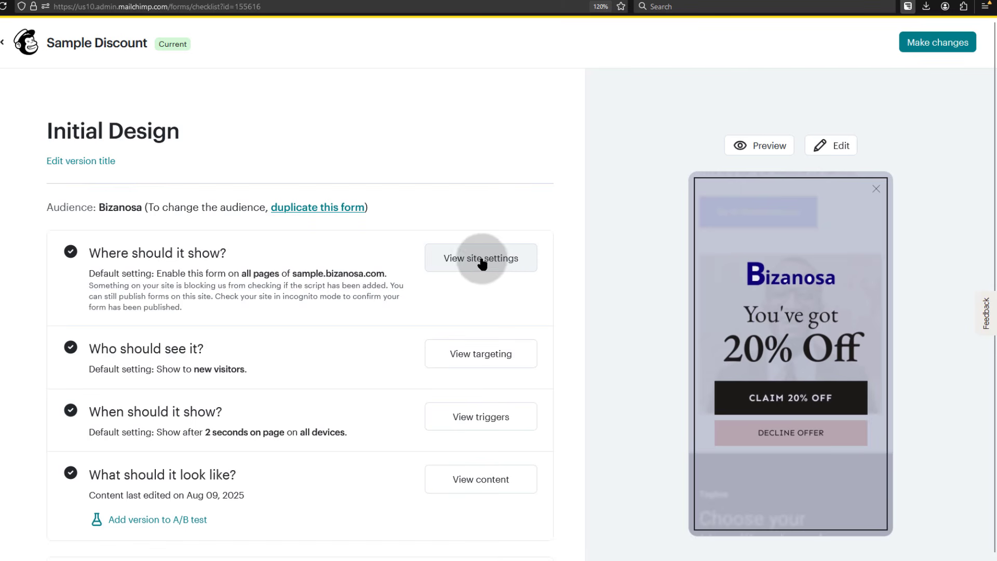
pyautogui.click(487, 264)
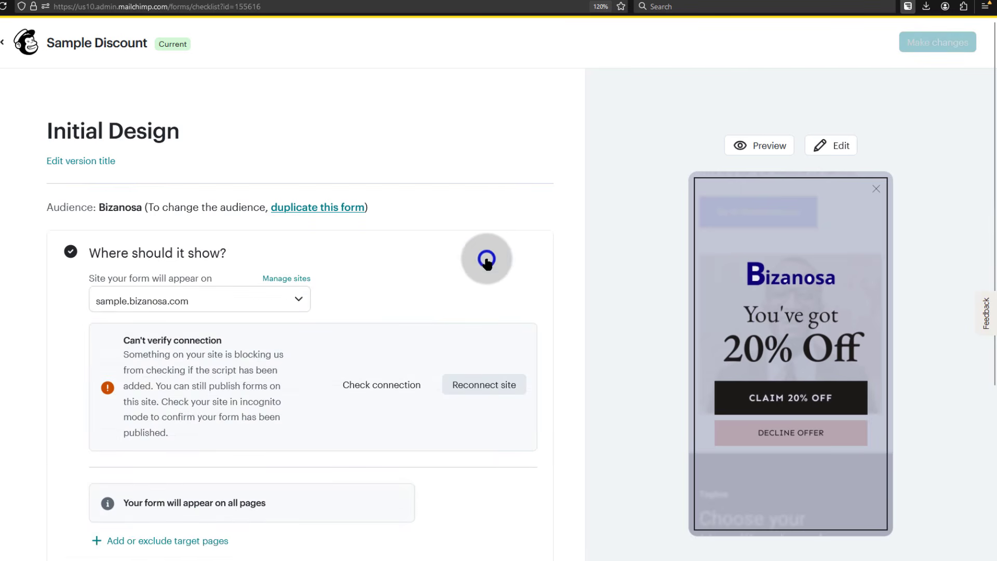
# Look through the sites the Sample Discount form can appear on.
pyautogui.click(299, 298)
pyautogui.click(365, 284)
pyautogui.click(298, 300)
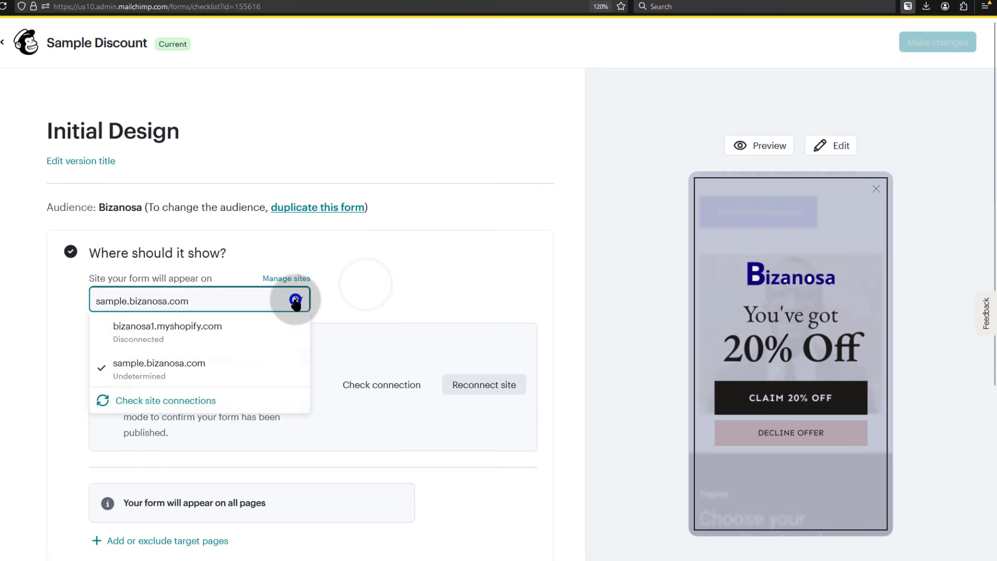
pyautogui.click(390, 310)
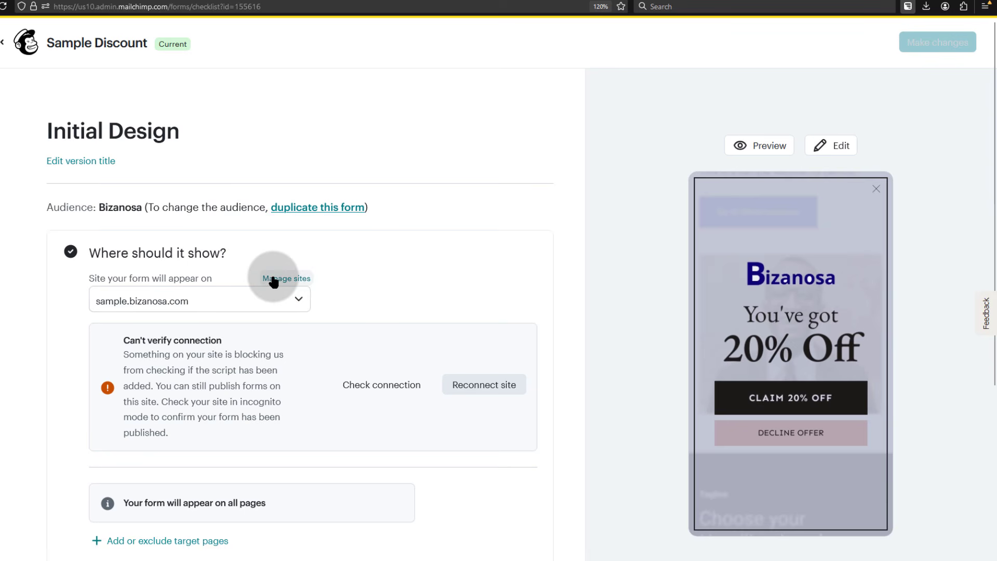
# Open the management page for connected sites and start connecting another site manually.
pyautogui.click(283, 278)
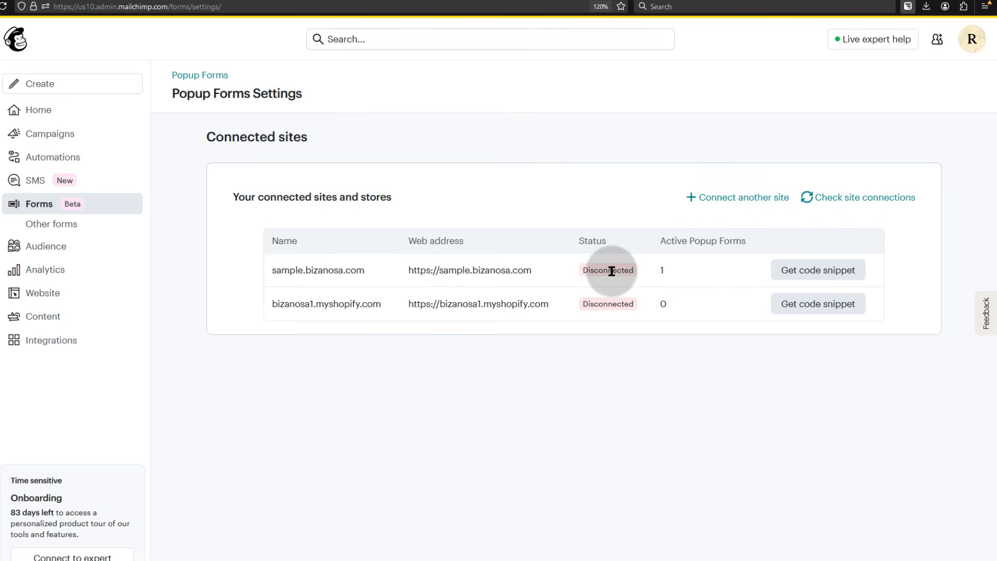
pyautogui.moveTo(587, 271); pyautogui.dragTo(639, 272)
pyautogui.click(622, 367)
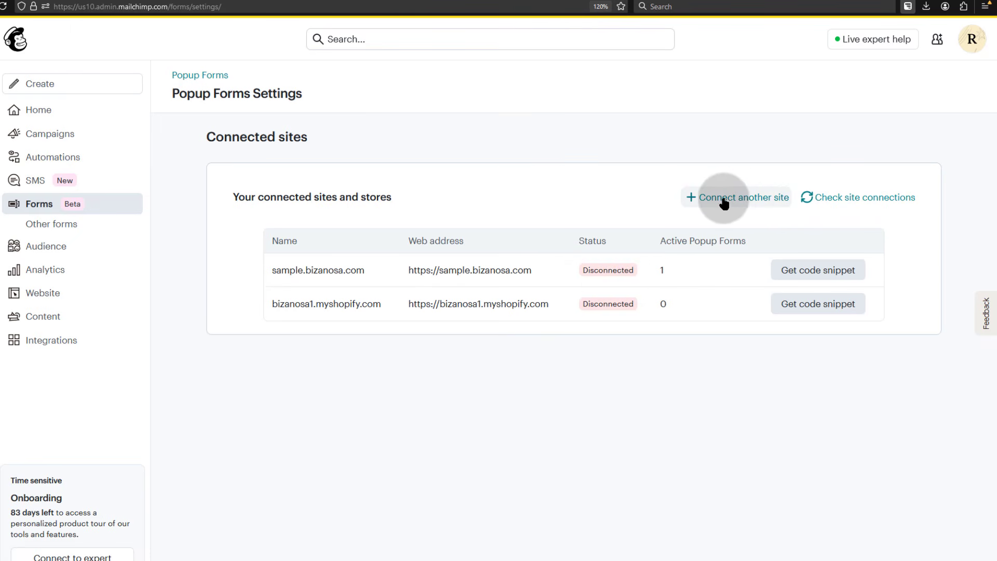
pyautogui.click(733, 199)
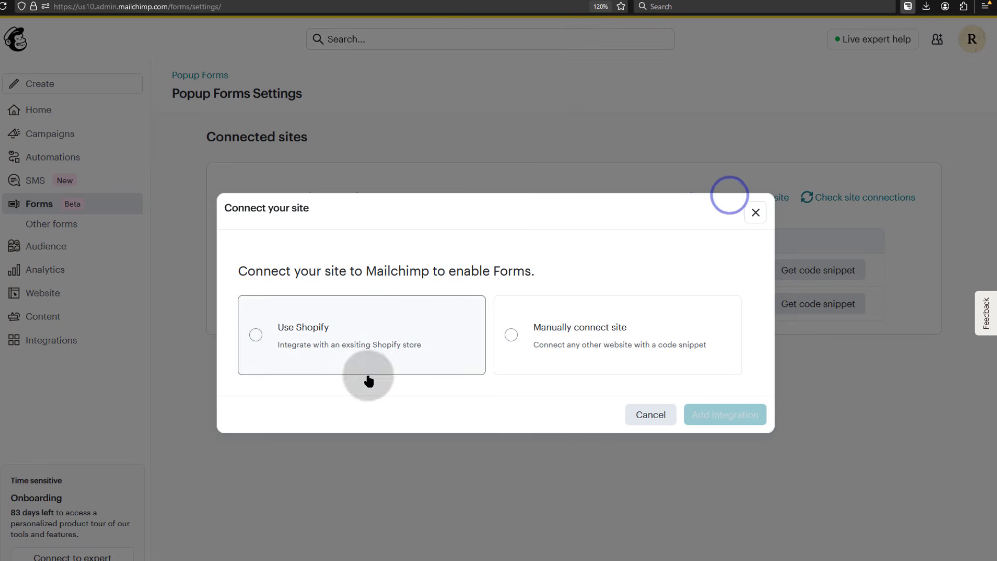
pyautogui.click(519, 334)
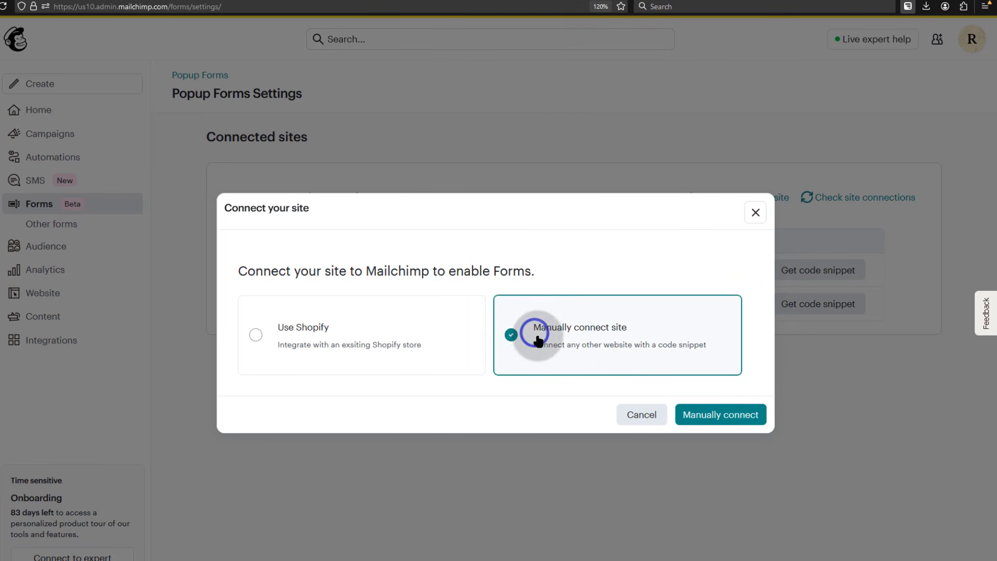
pyautogui.click(718, 414)
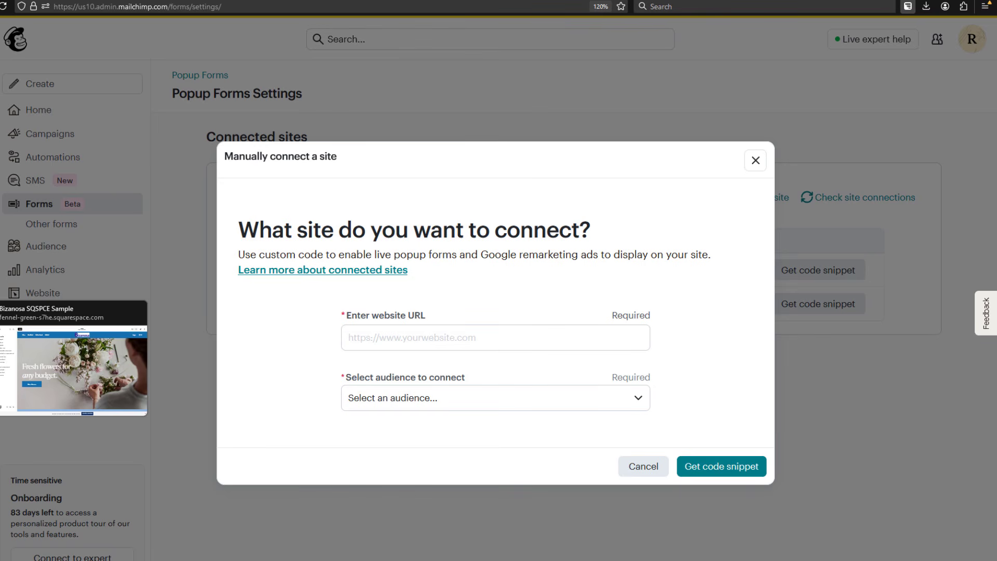
# Switch to the Squarespace site and copy its built-in domain from the domain settings.
pyautogui.click(0, 321)
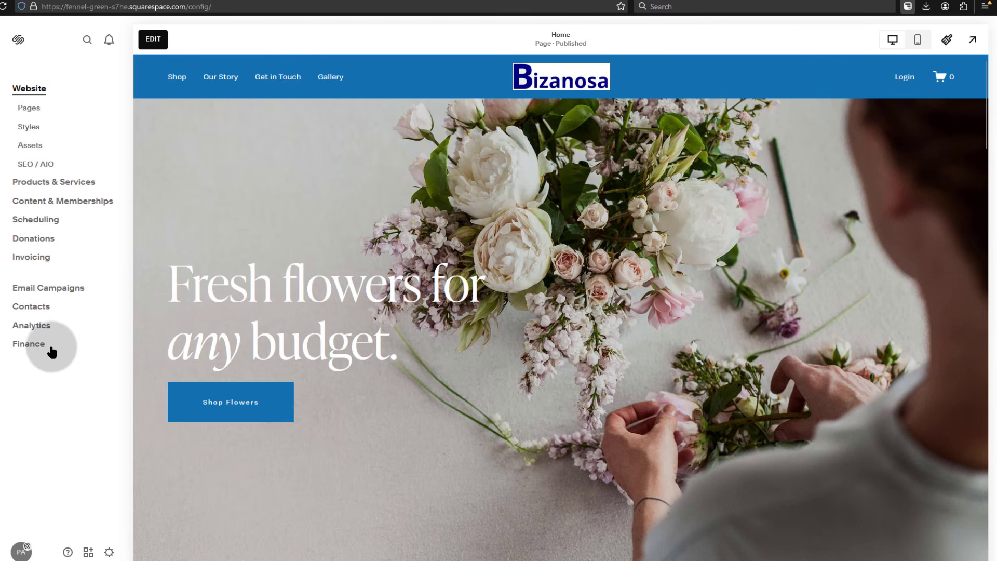
pyautogui.click(61, 288)
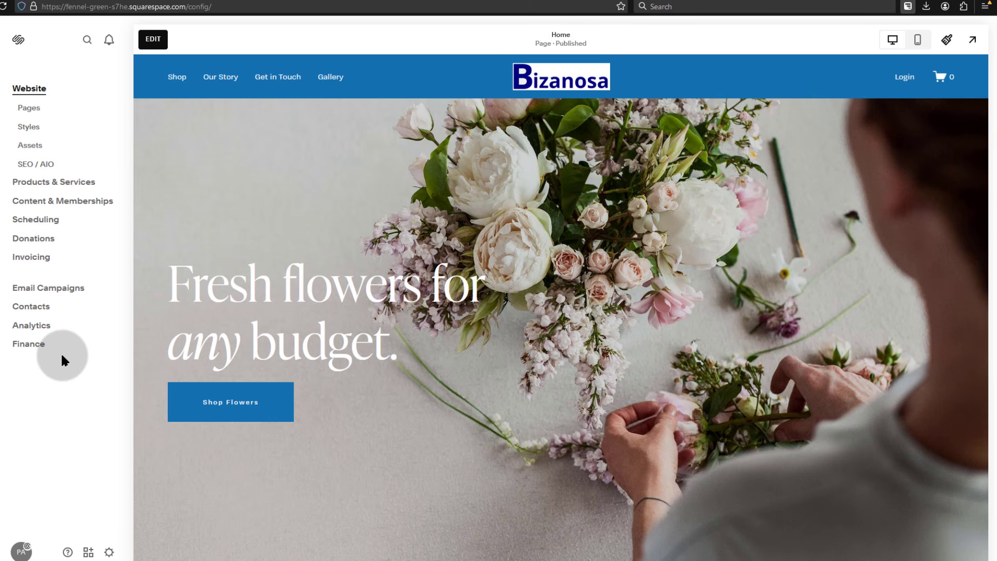
pyautogui.click(109, 552)
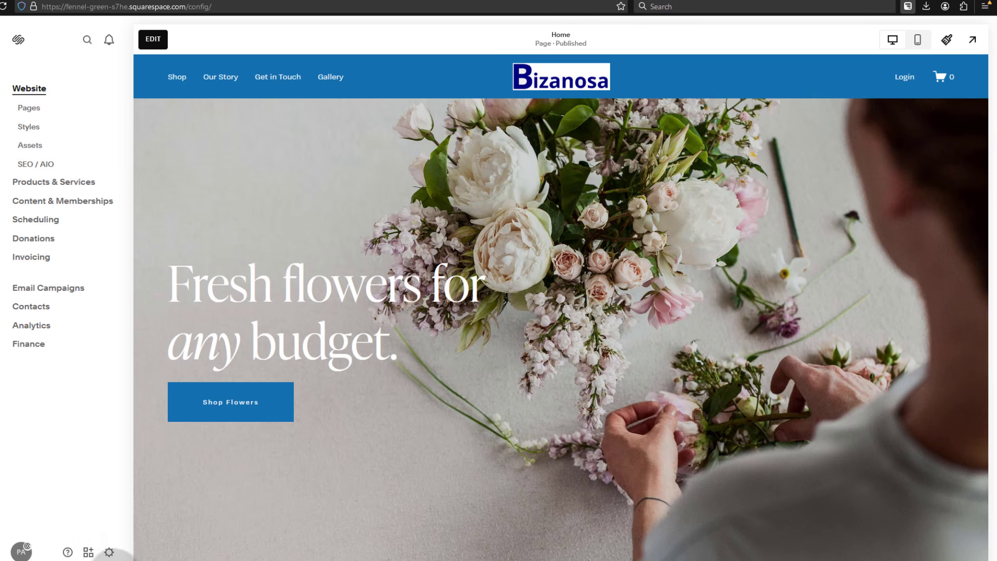
pyautogui.click(111, 552)
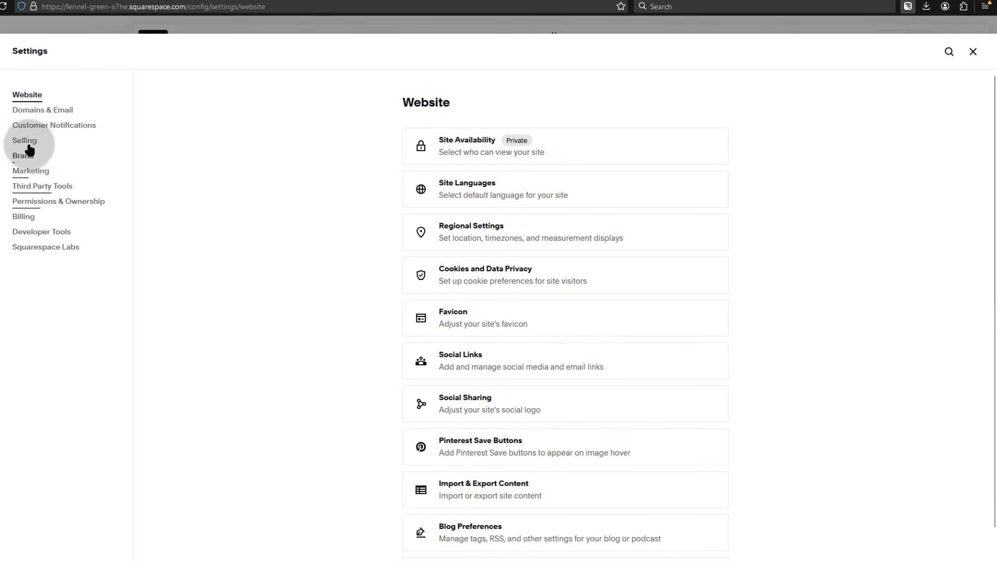
pyautogui.click(35, 113)
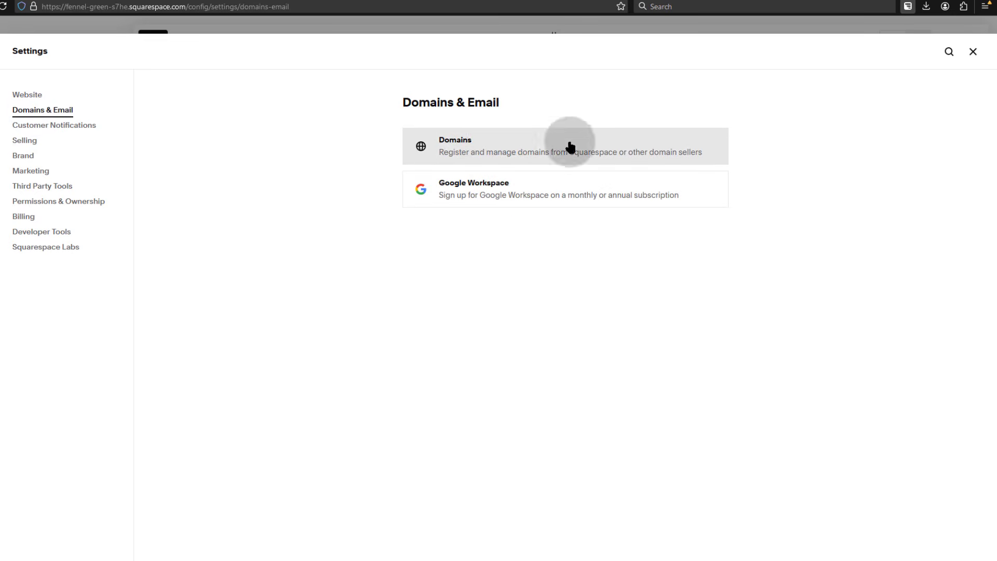
pyautogui.click(497, 145)
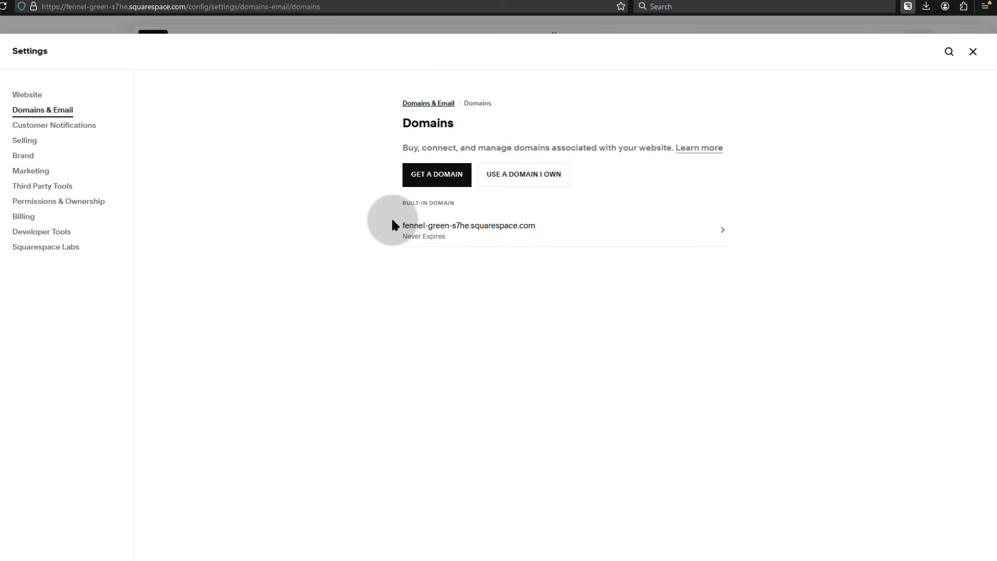
pyautogui.moveTo(399, 224); pyautogui.dragTo(536, 226)
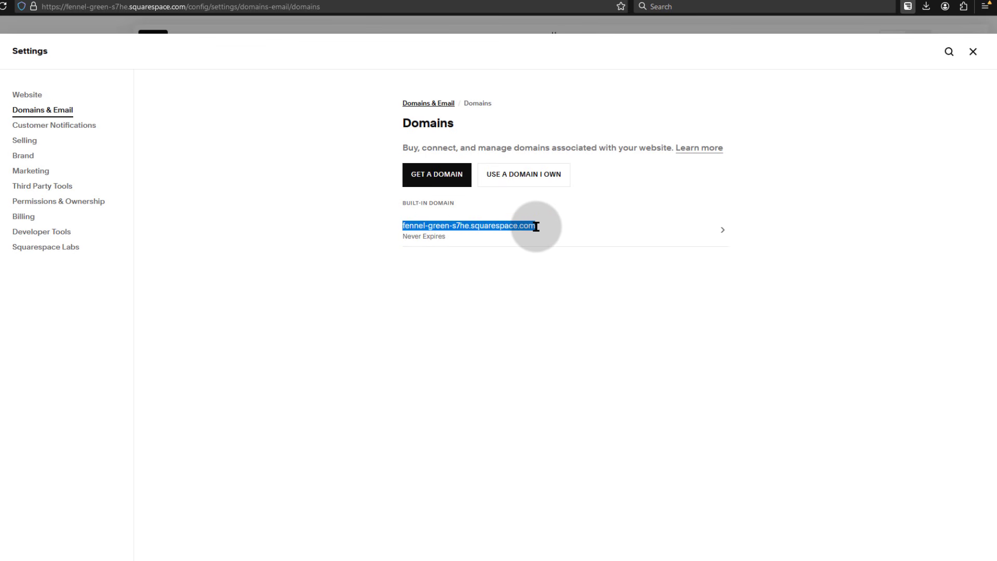
pyautogui.rightClick(503, 226)
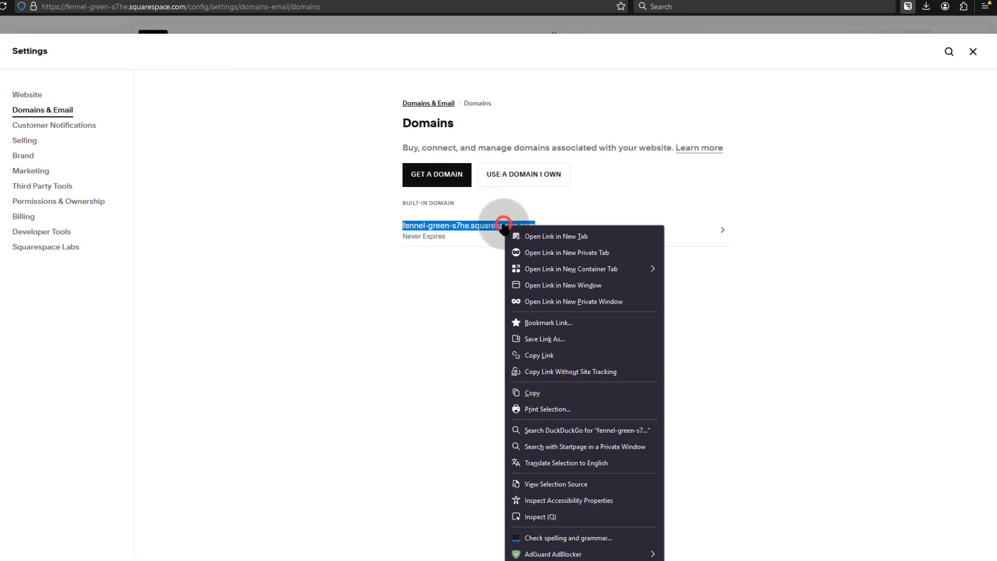
pyautogui.click(528, 391)
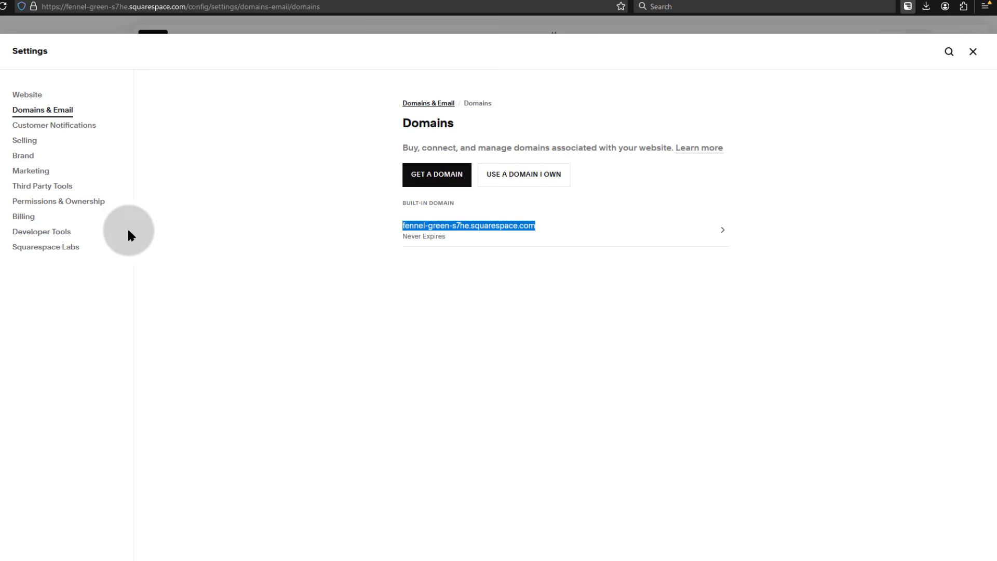
# Set the site's availability to Password Protected, enter the site password and save the change.
pyautogui.click(25, 98)
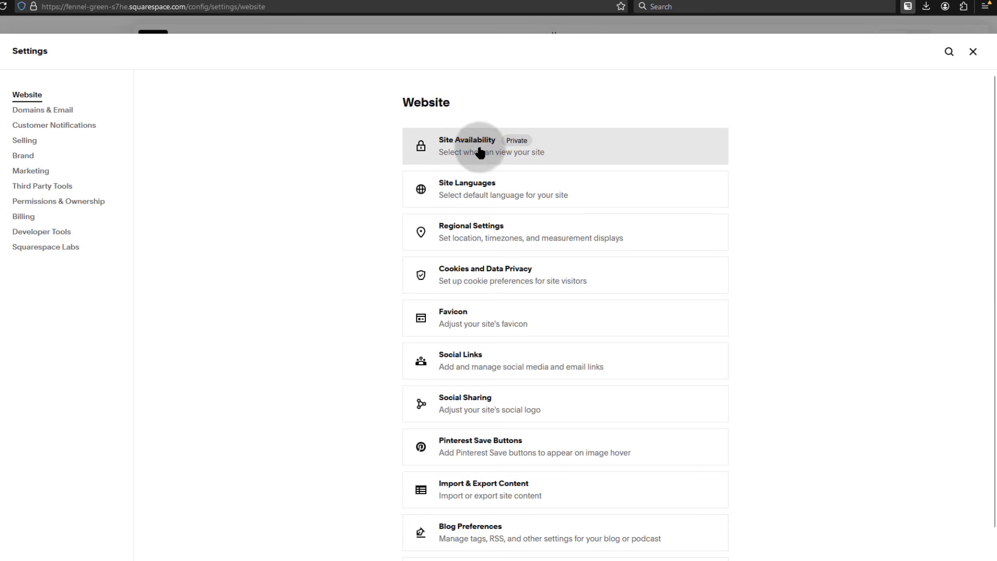
pyautogui.click(481, 152)
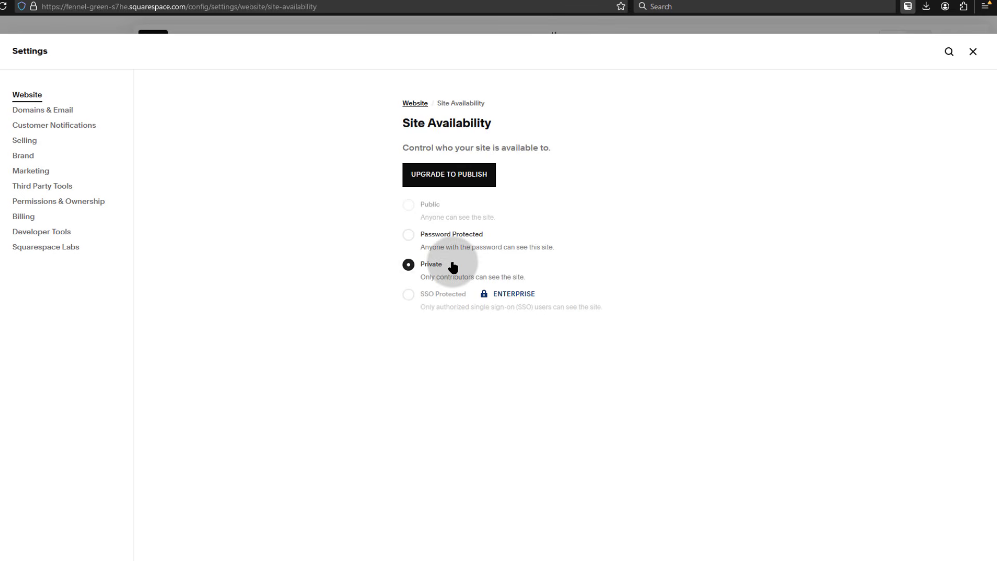
pyautogui.click(459, 237)
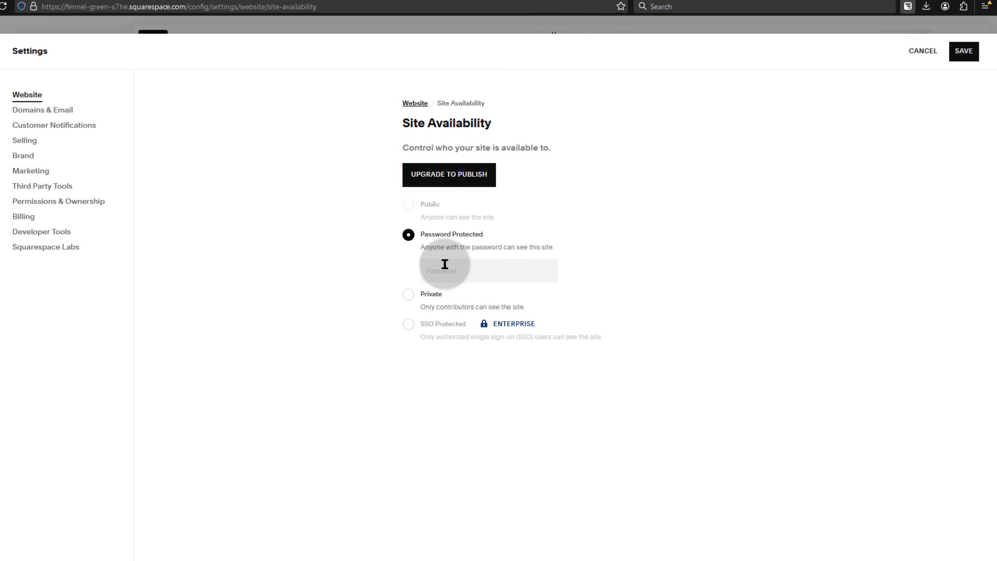
pyautogui.click(445, 263)
pyautogui.write('••••••••••')
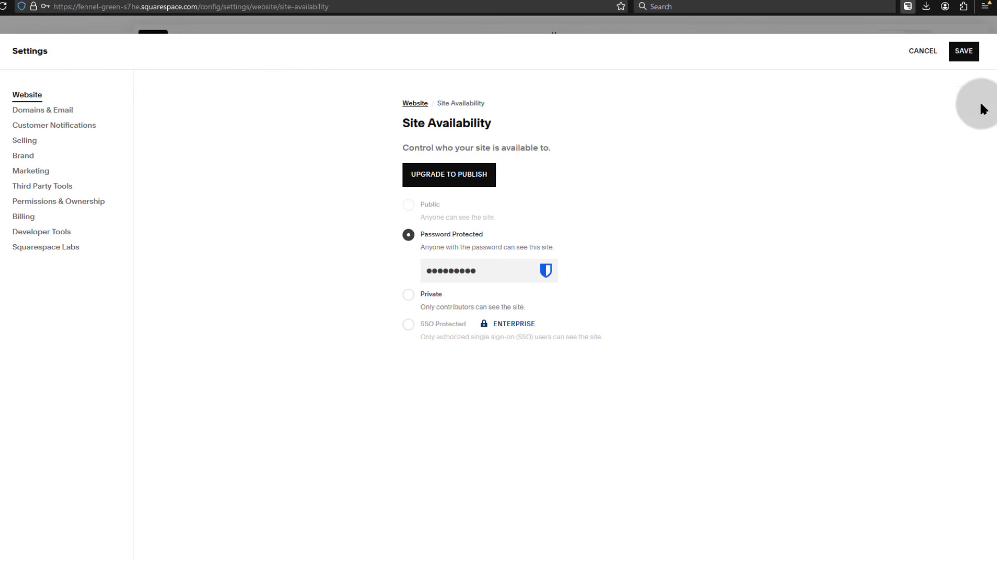
pyautogui.click(964, 52)
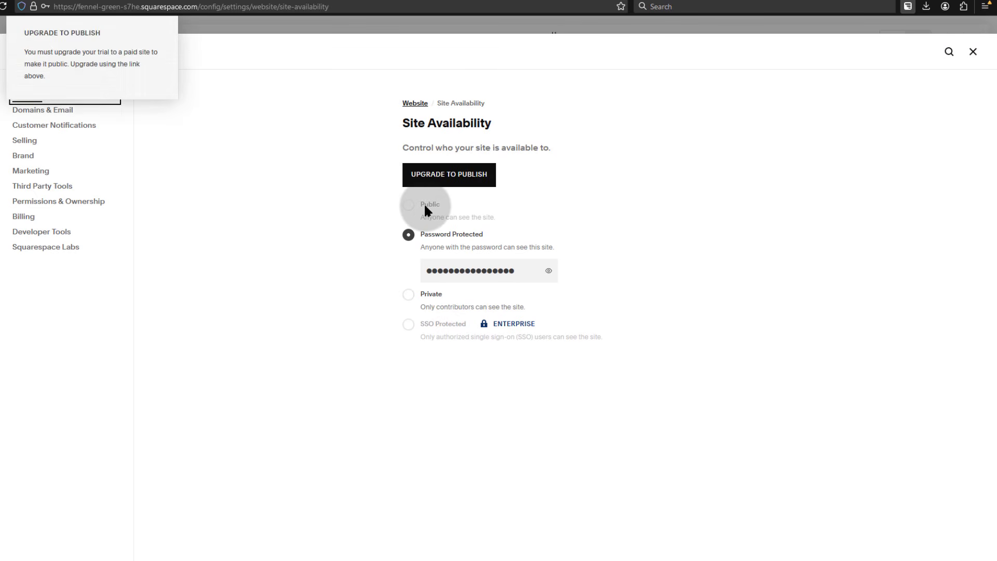
pyautogui.moveTo(418, 212)
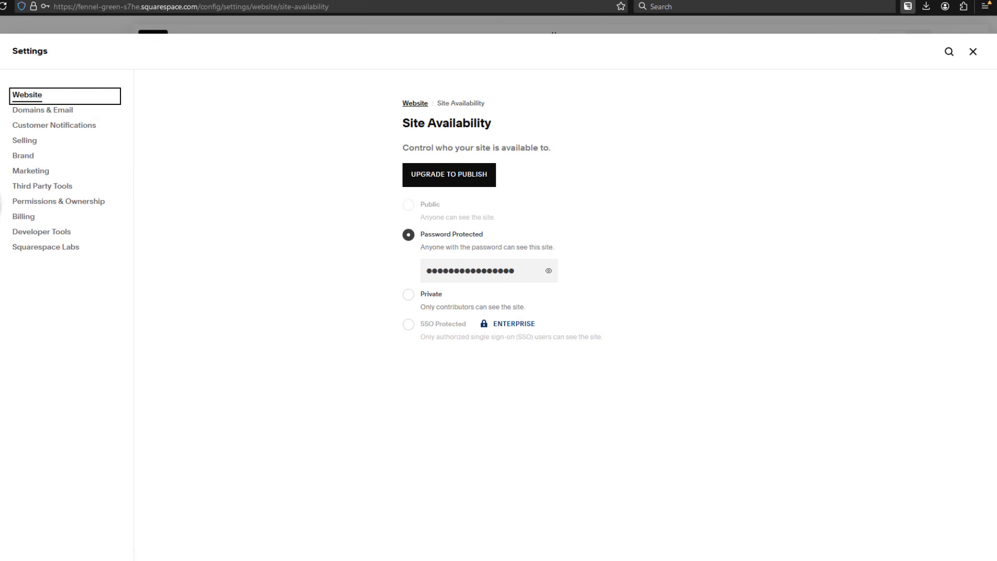
# Switch back to Mailchimp and enter fennel-green-s7he.squarespace.com as the website URL of the site to connect.
pyautogui.click(0, 118)
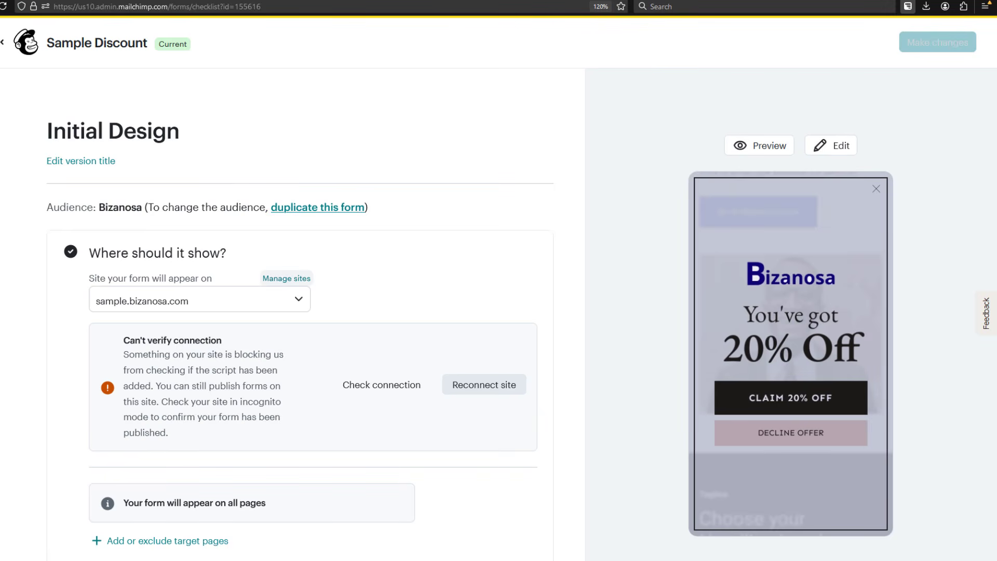
pyautogui.click(0, 157)
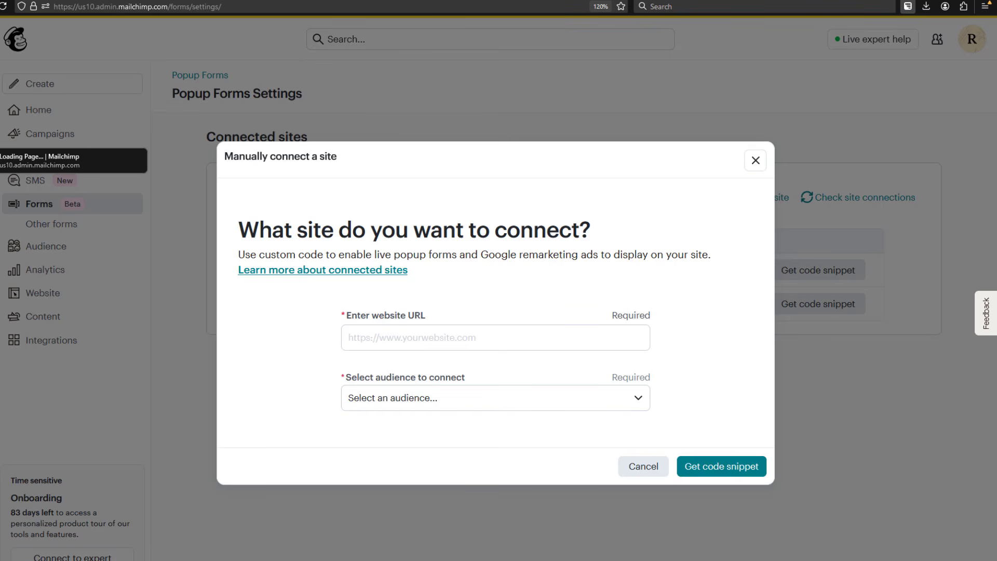
pyautogui.click(373, 339)
pyautogui.rightClick(372, 338)
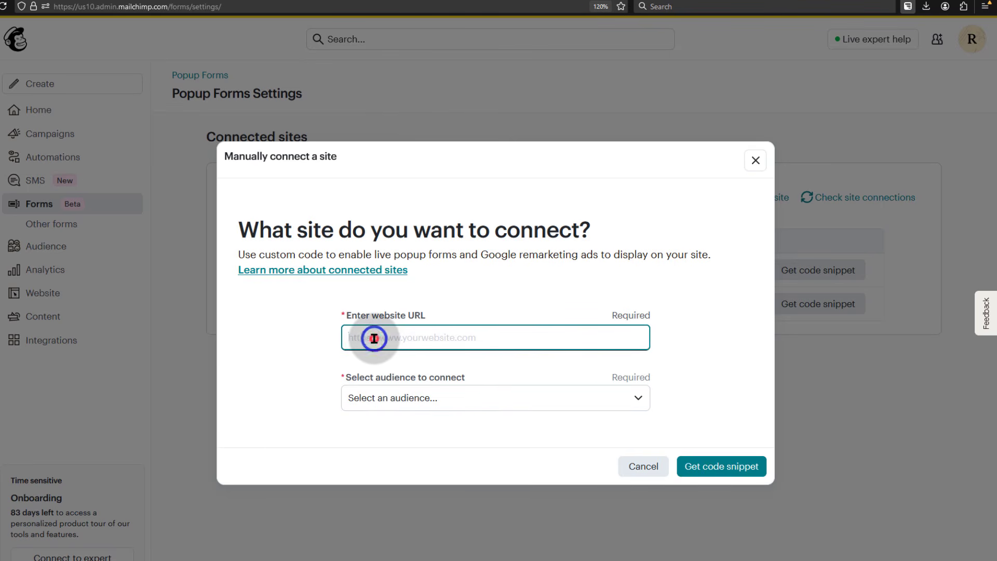
pyautogui.click(412, 419)
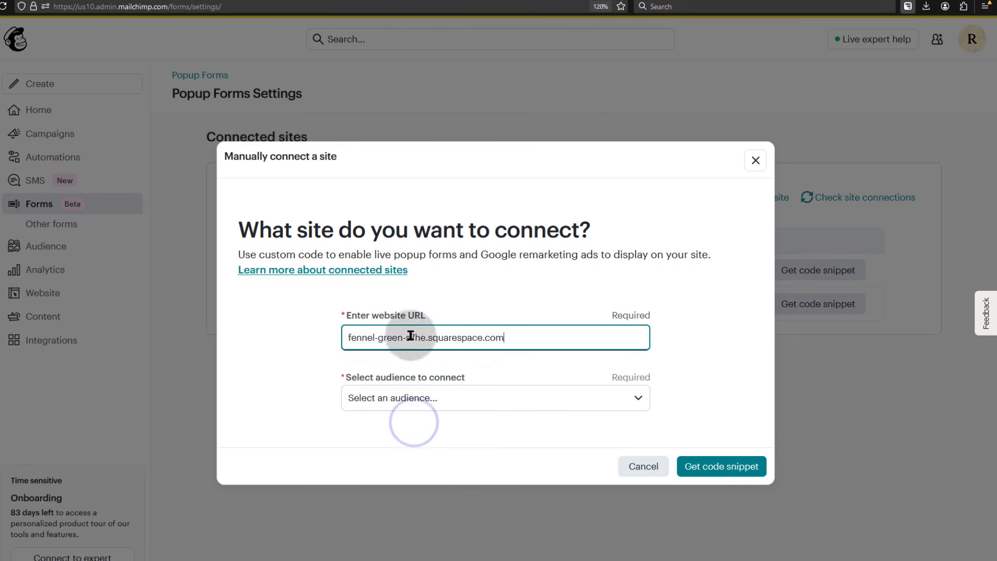
# Choose Bizanosa as the audience to connect, then generate and copy the site's code snippet.
pyautogui.click(420, 398)
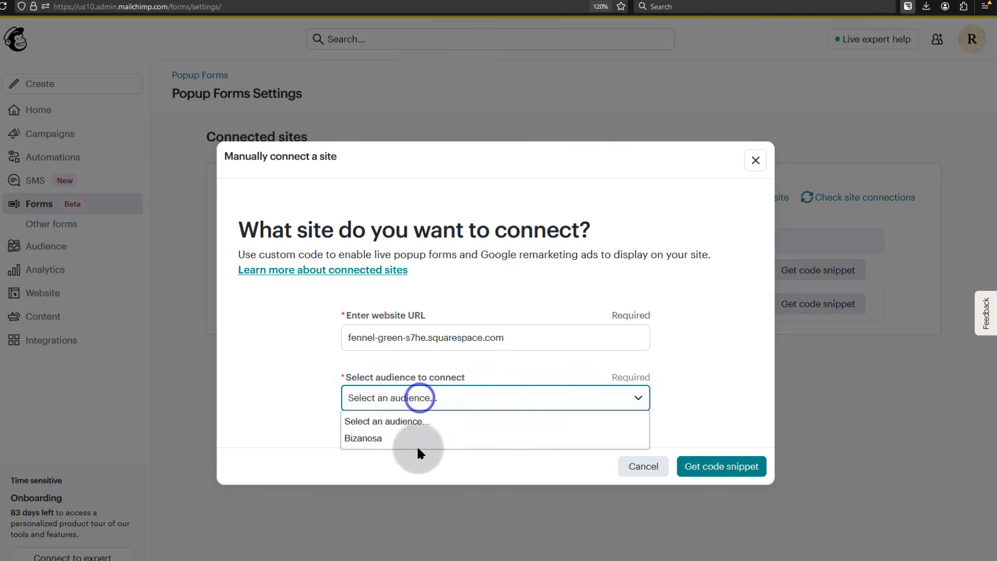
pyautogui.click(391, 441)
pyautogui.click(712, 472)
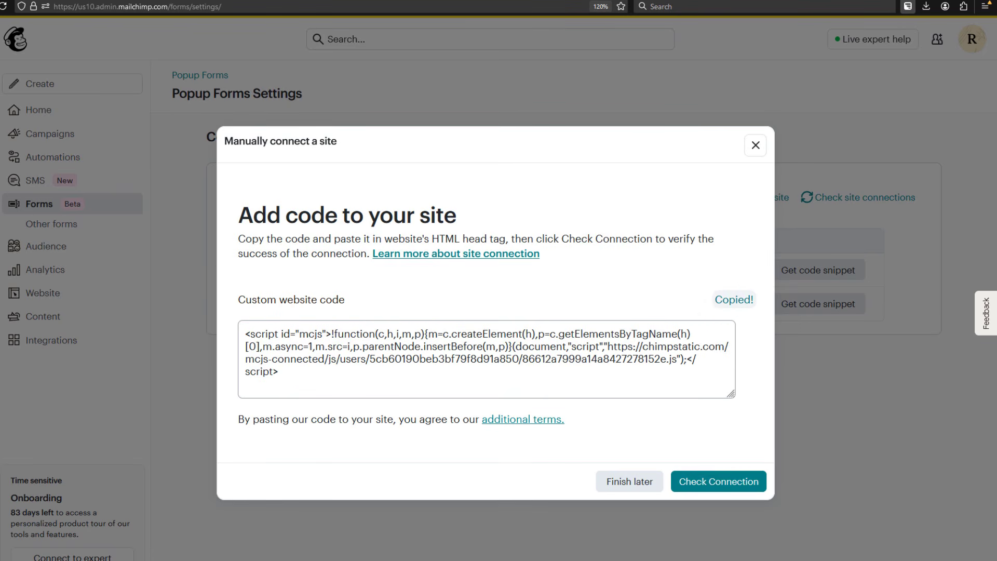
# Return to the Squarespace site and close its settings.
pyautogui.click(0, 309)
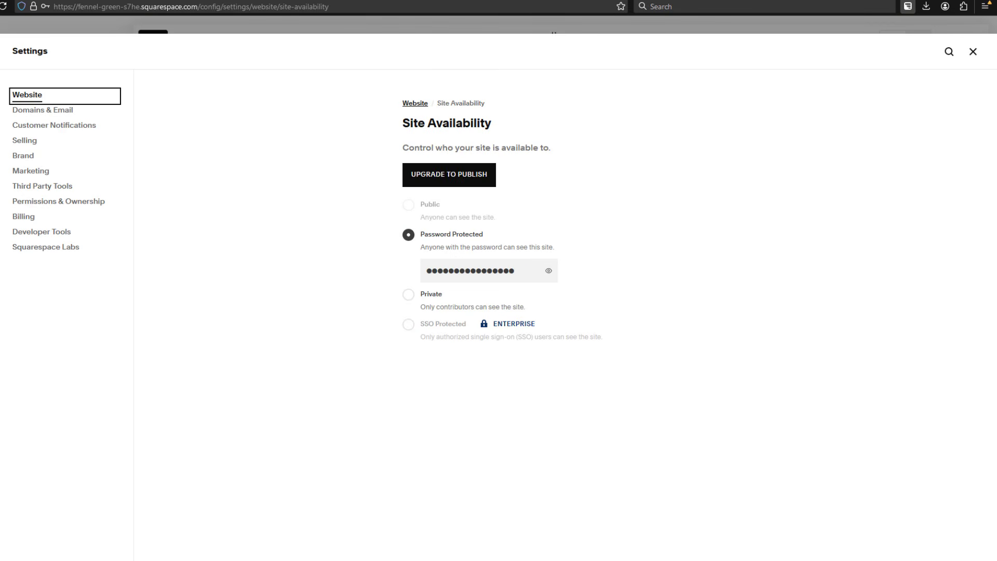
pyautogui.hotkey('ctrl', '+')
pyautogui.hotkey('ctrl', '+')
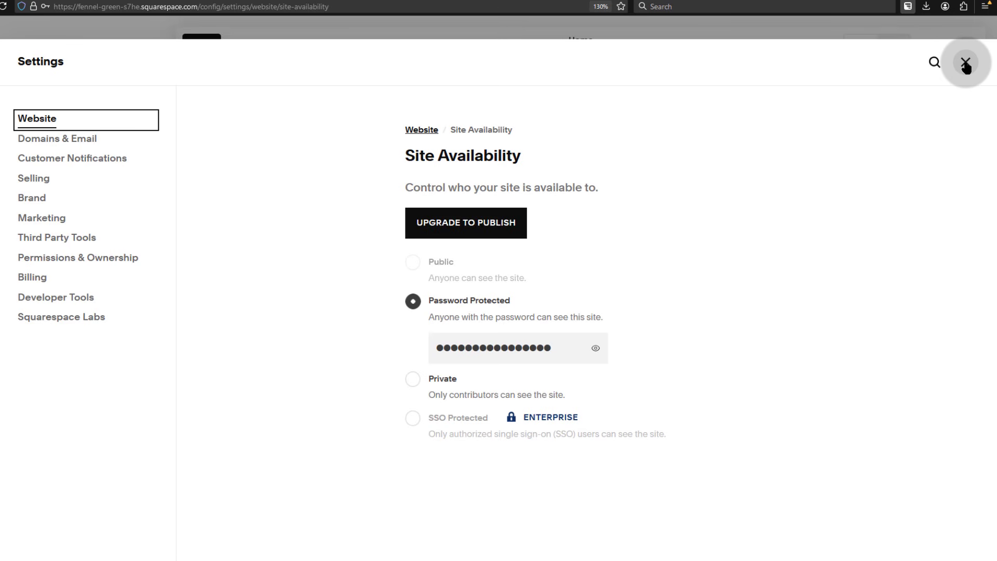
pyautogui.click(965, 64)
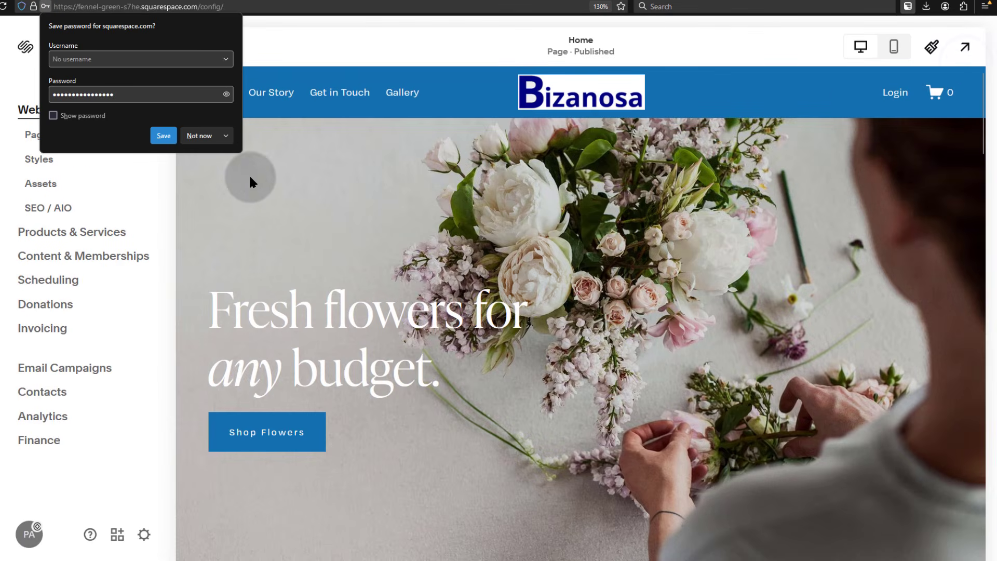
# Open the Code Injection settings in the custom code section of the site's pages.
pyautogui.click(43, 472)
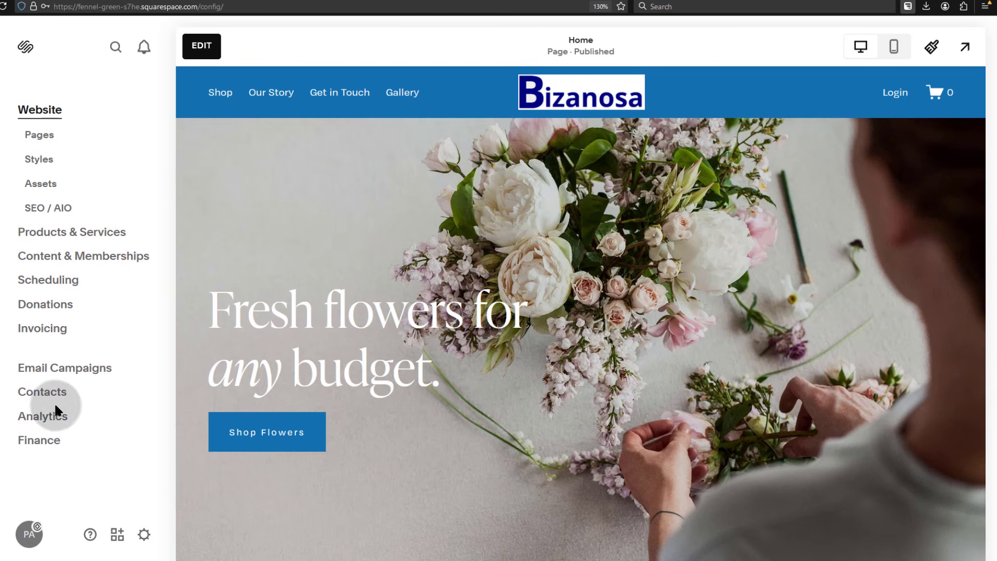
pyautogui.click(39, 135)
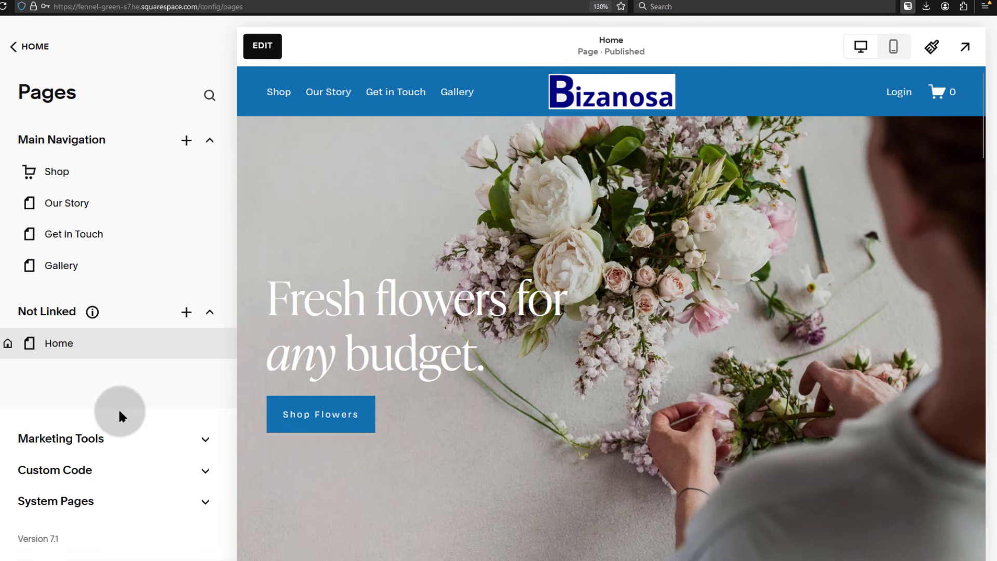
pyautogui.click(70, 471)
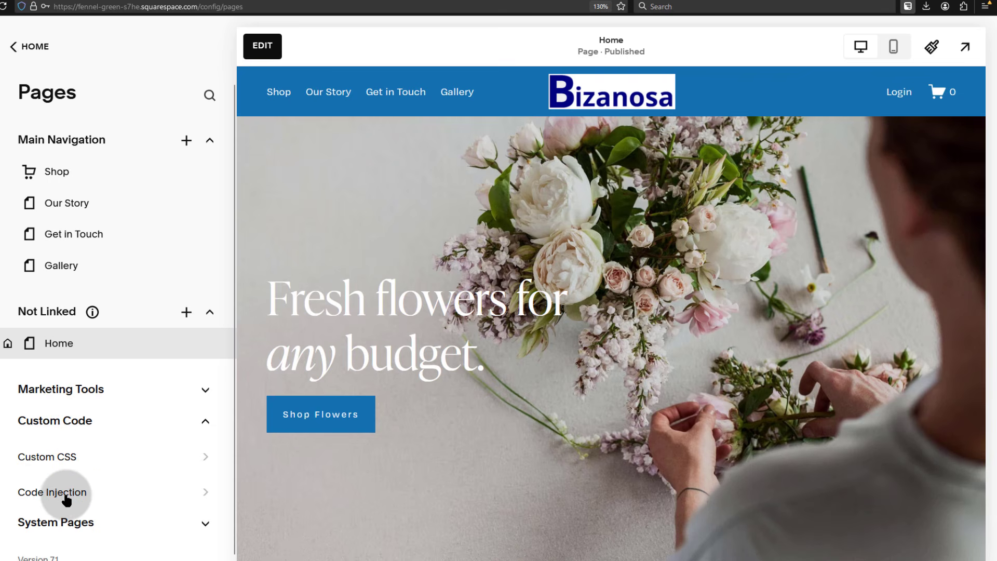
pyautogui.click(42, 493)
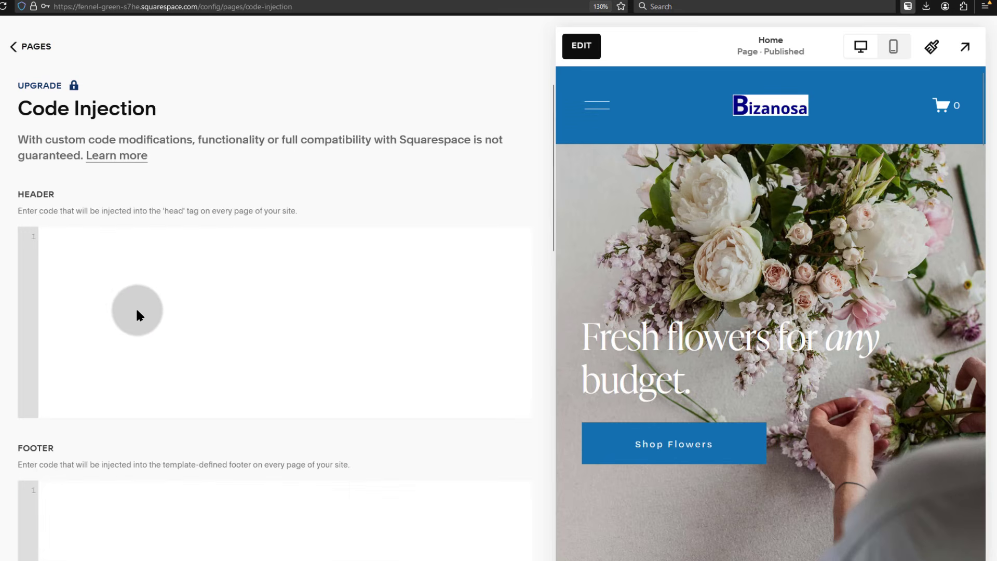
# Paste the copied Mailchimp script into the site-wide footer code and save the change.
pyautogui.click(52, 243)
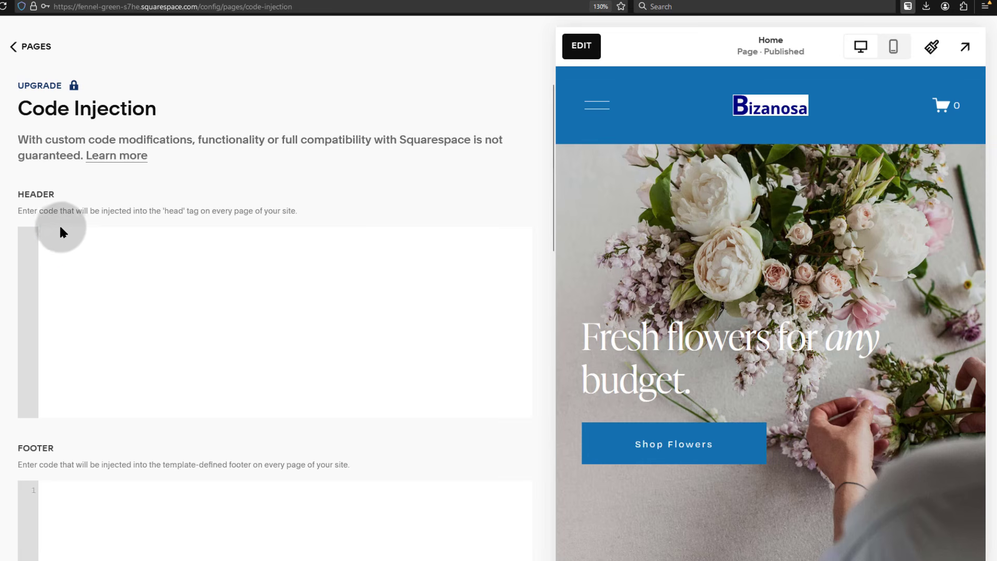
pyautogui.scroll(-5, 166, 270)
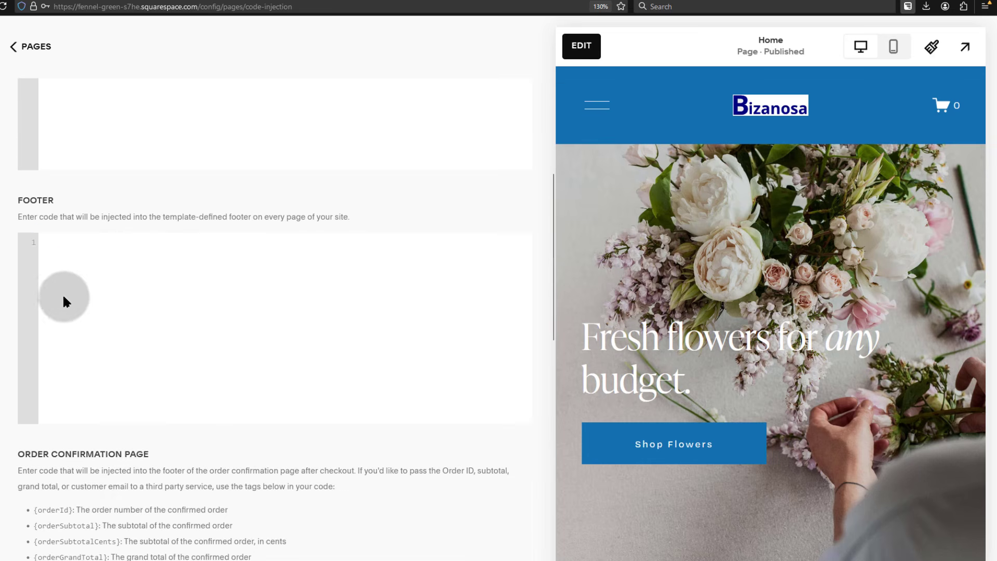
pyautogui.rightClick(56, 244)
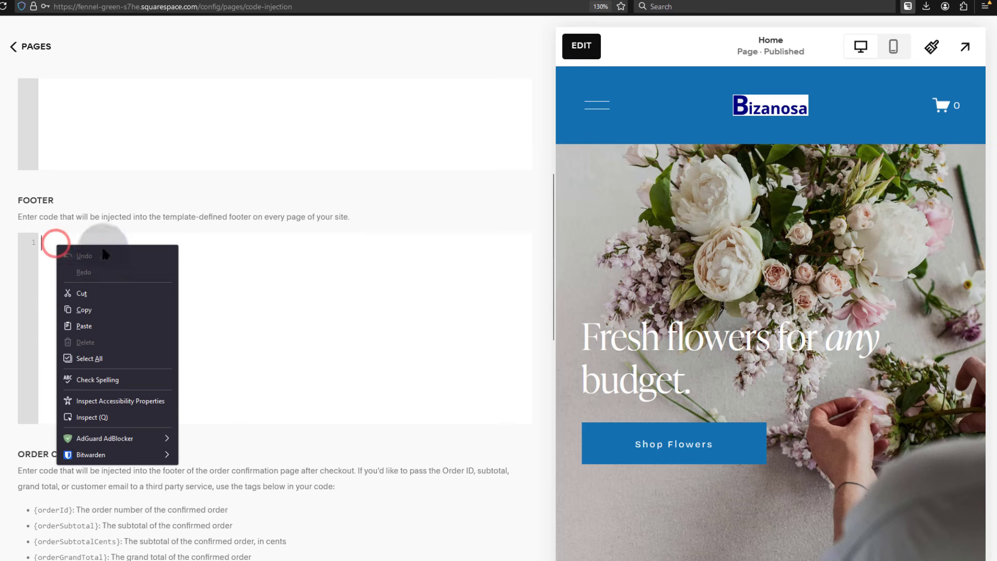
pyautogui.click(95, 325)
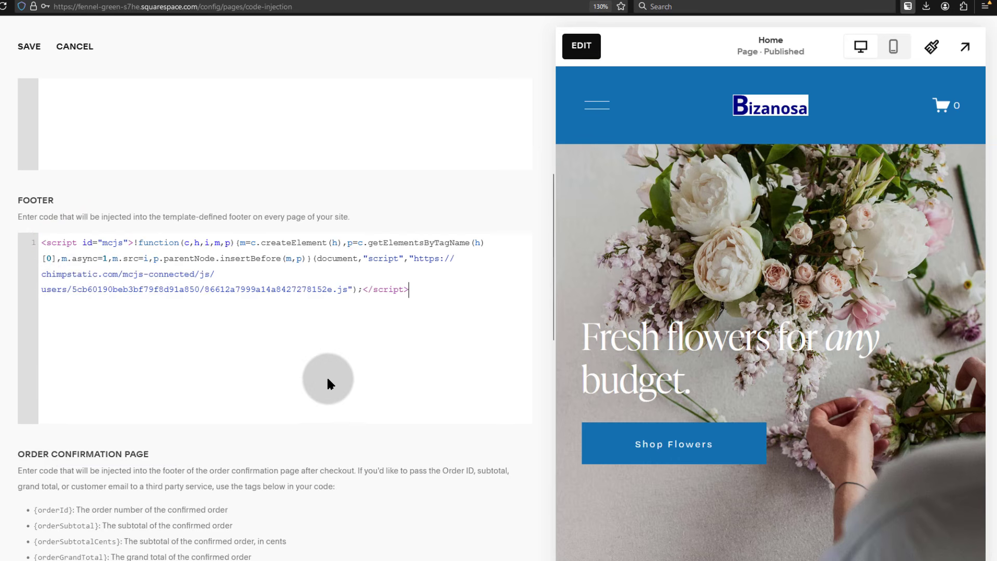
pyautogui.scroll(-1, 327, 374)
pyautogui.click(25, 49)
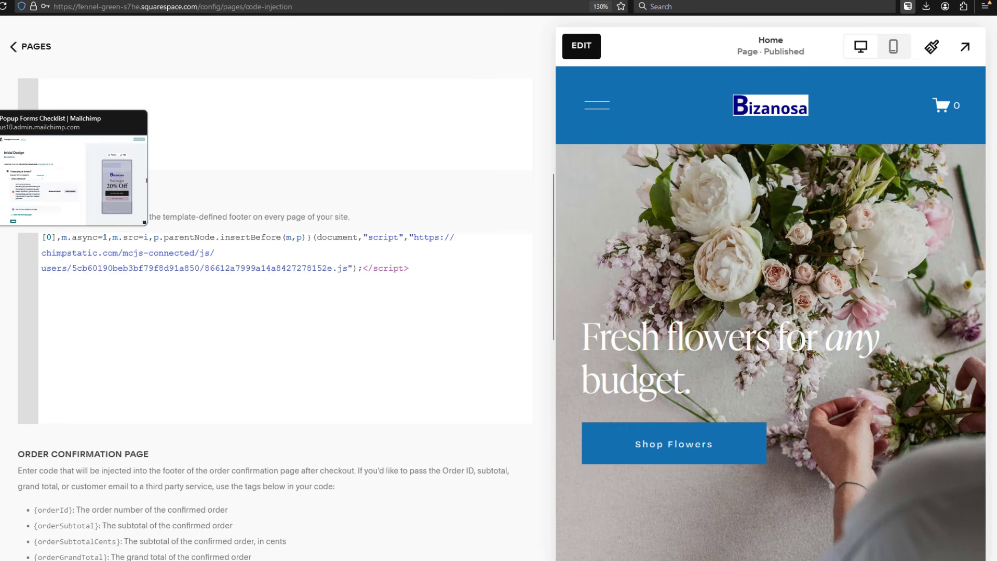
# Switch back to Mailchimp, check the connection to the Squarespace site and read the message under the custom website code.
pyautogui.click(1, 120)
pyautogui.click(1, 83)
pyautogui.click(710, 482)
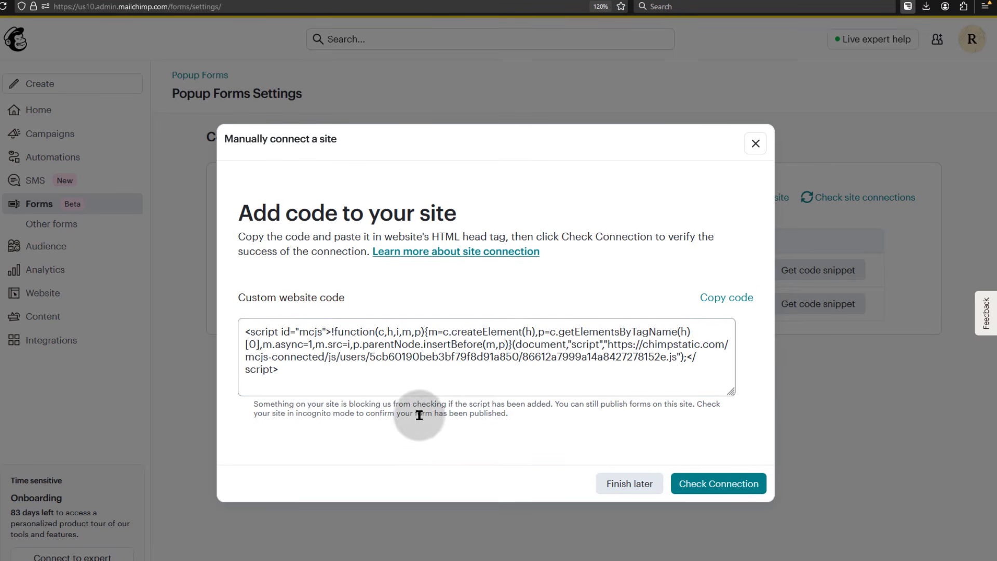
pyautogui.moveTo(252, 402); pyautogui.dragTo(548, 439)
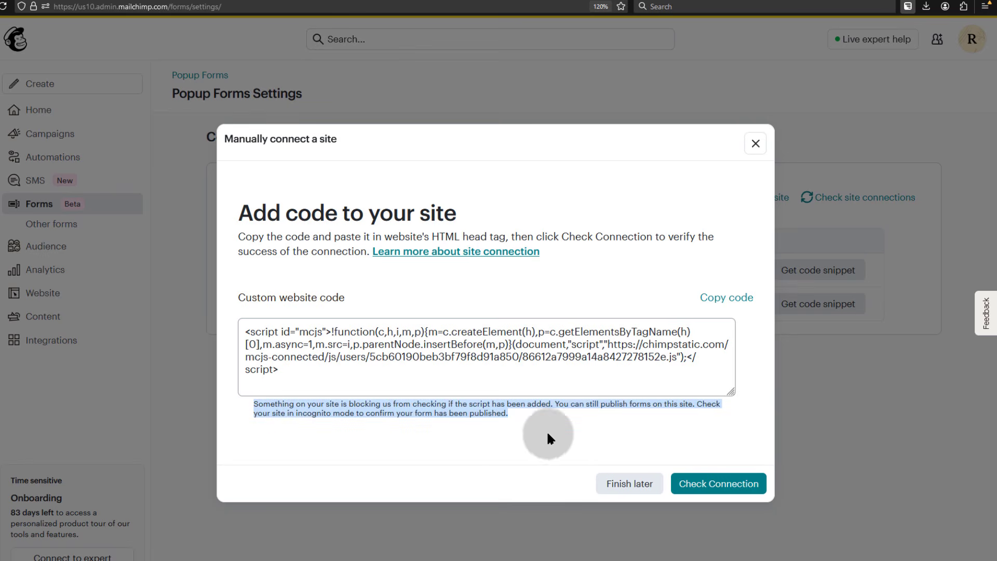
pyautogui.click(719, 487)
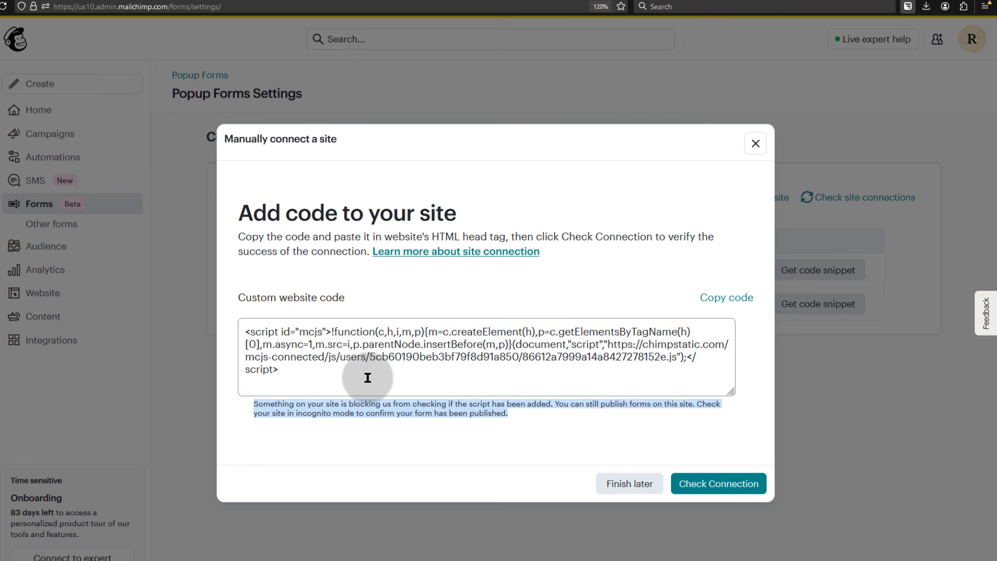
pyautogui.click(714, 485)
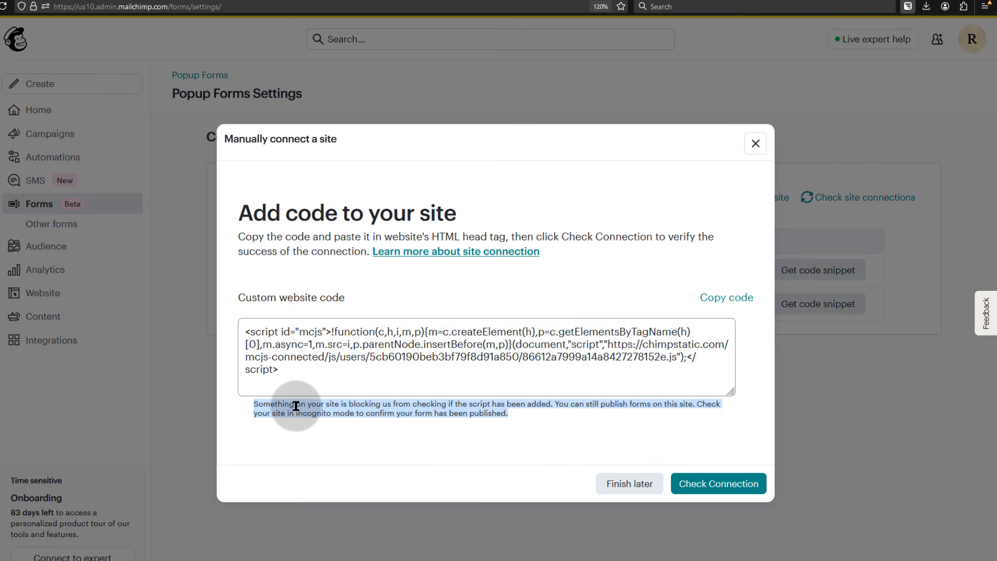
pyautogui.click(517, 419)
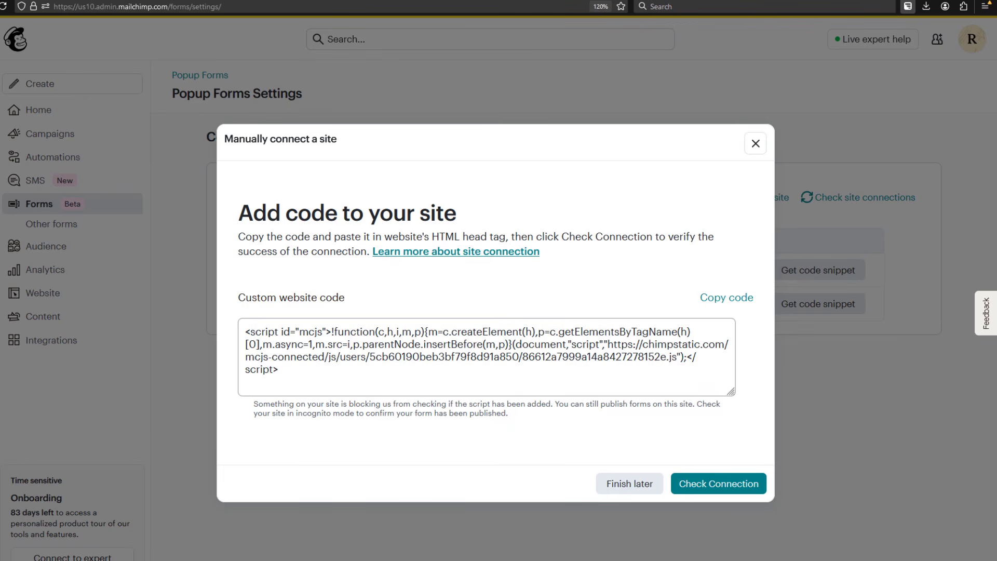
# Postpone finishing the manual site connection and close the connection setup to return to the connected sites.
pyautogui.click(635, 485)
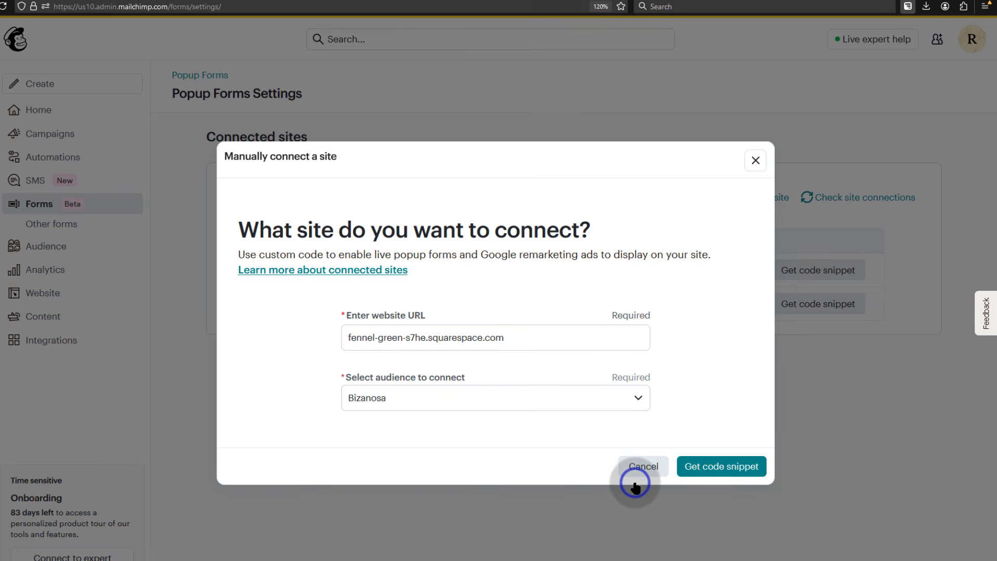
pyautogui.tripleClick(423, 337)
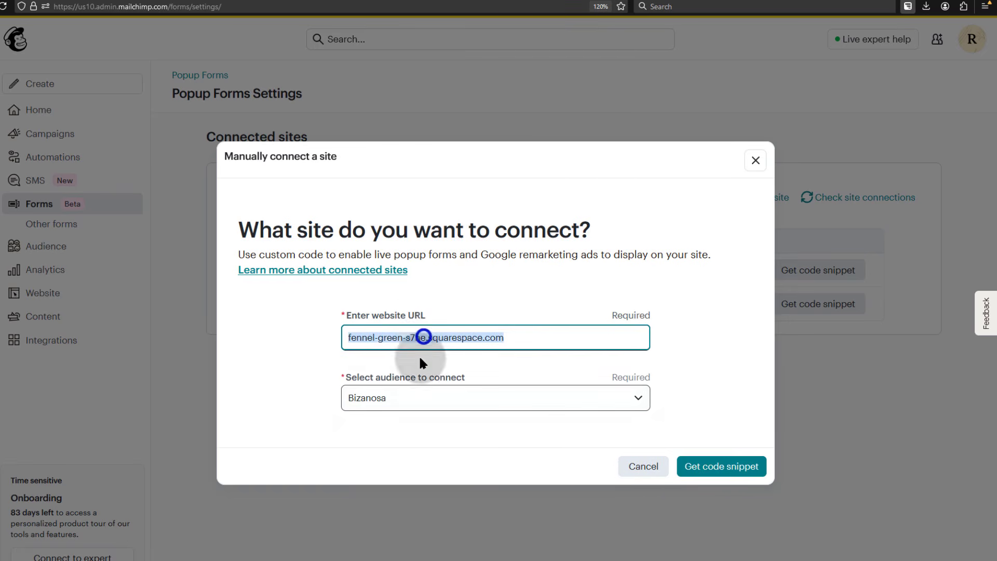
pyautogui.click(484, 419)
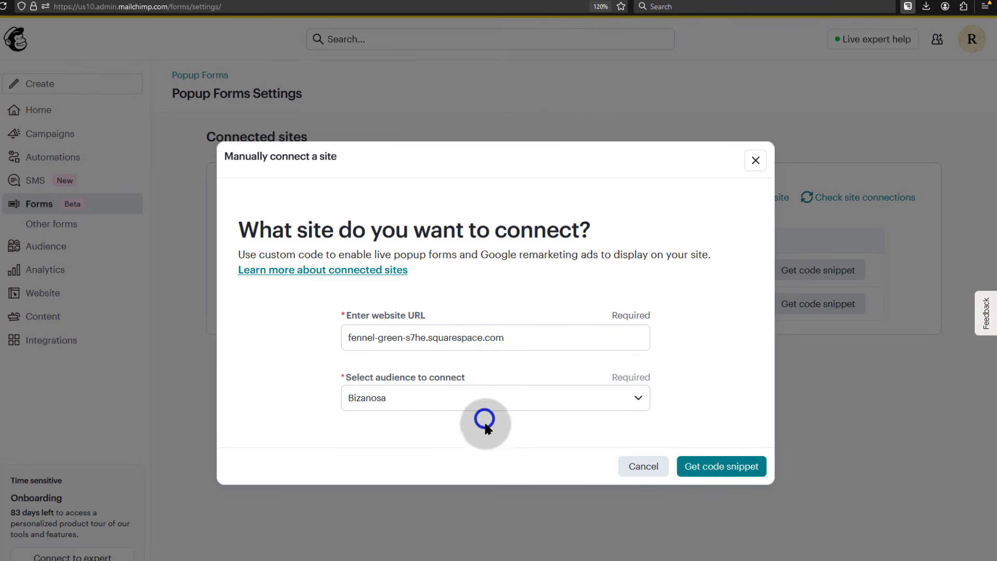
pyautogui.click(654, 469)
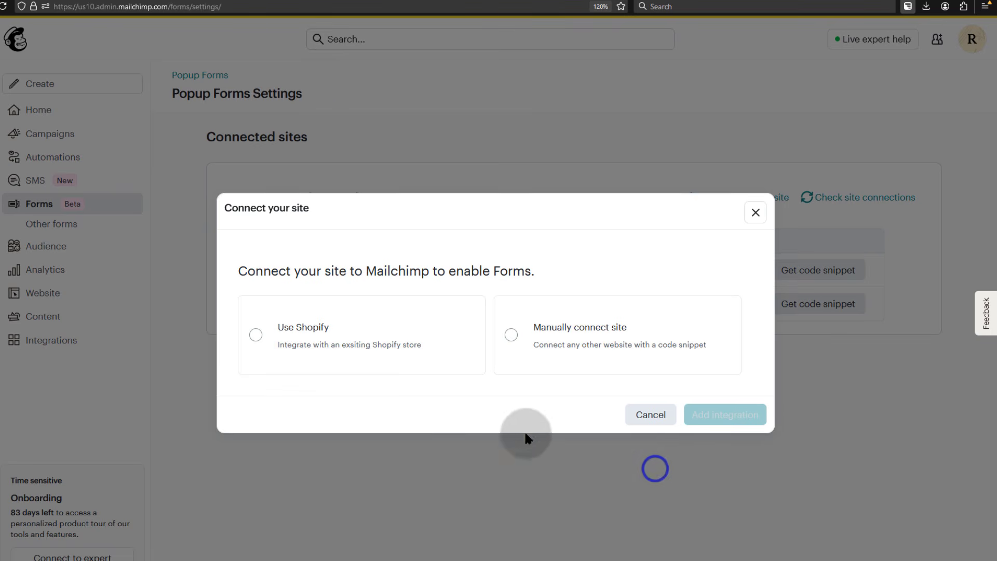
pyautogui.click(636, 415)
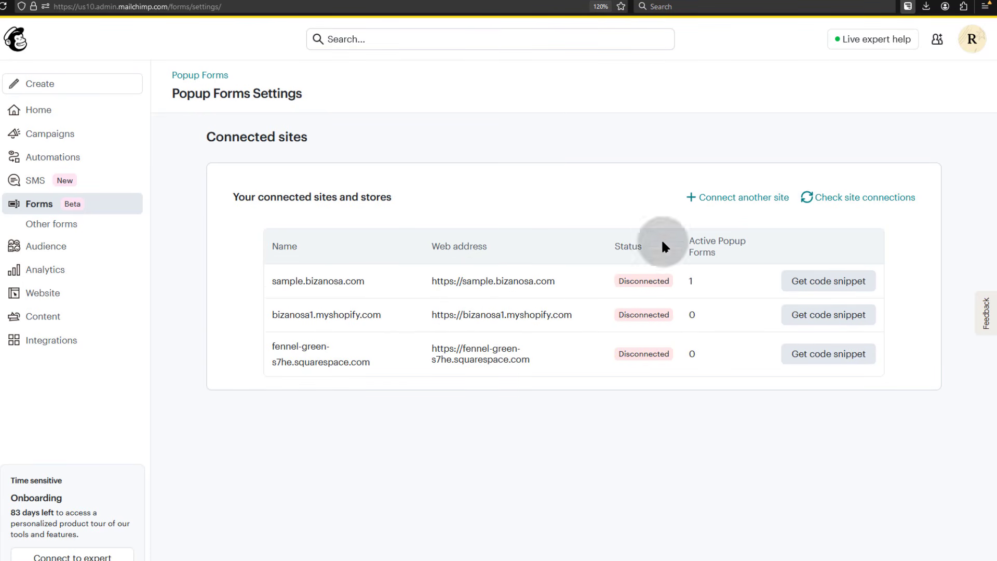
# Examine the active popup forms and web addresses of the connected sites, including the Squarespace site's address.
pyautogui.moveTo(690, 281); pyautogui.dragTo(688, 281)
pyautogui.click(576, 445)
pyautogui.click(508, 437)
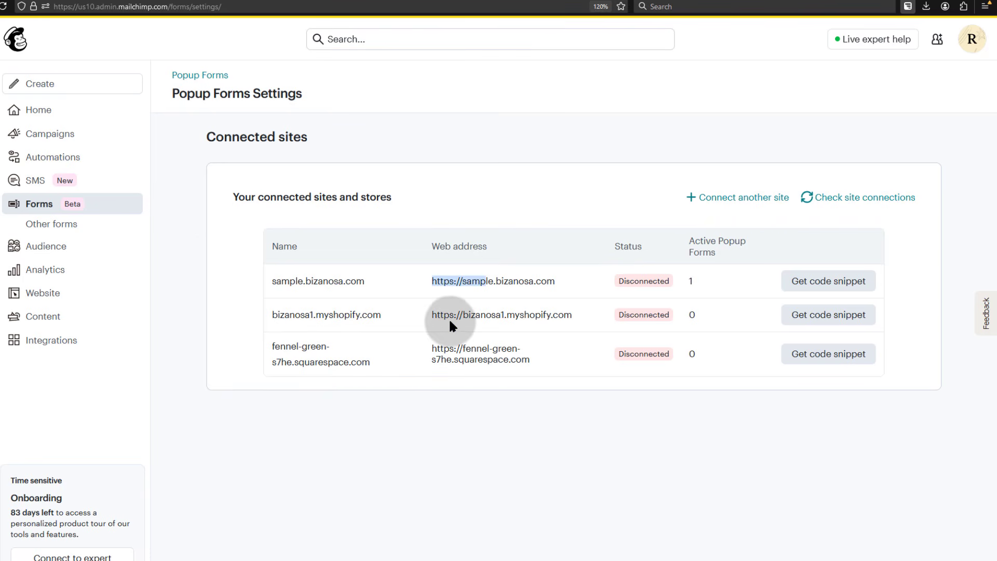
pyautogui.click(449, 321)
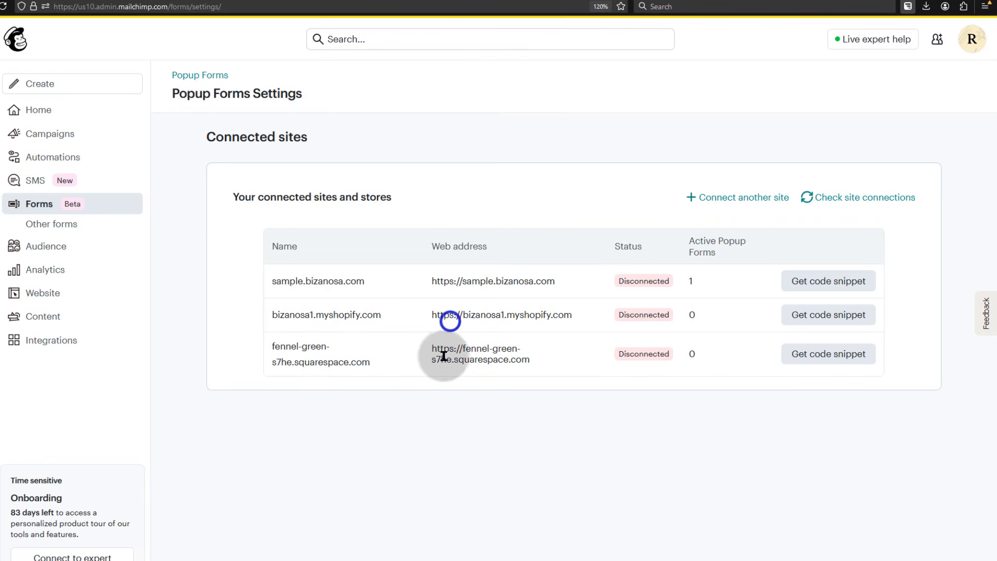
pyautogui.moveTo(434, 350); pyautogui.dragTo(537, 358)
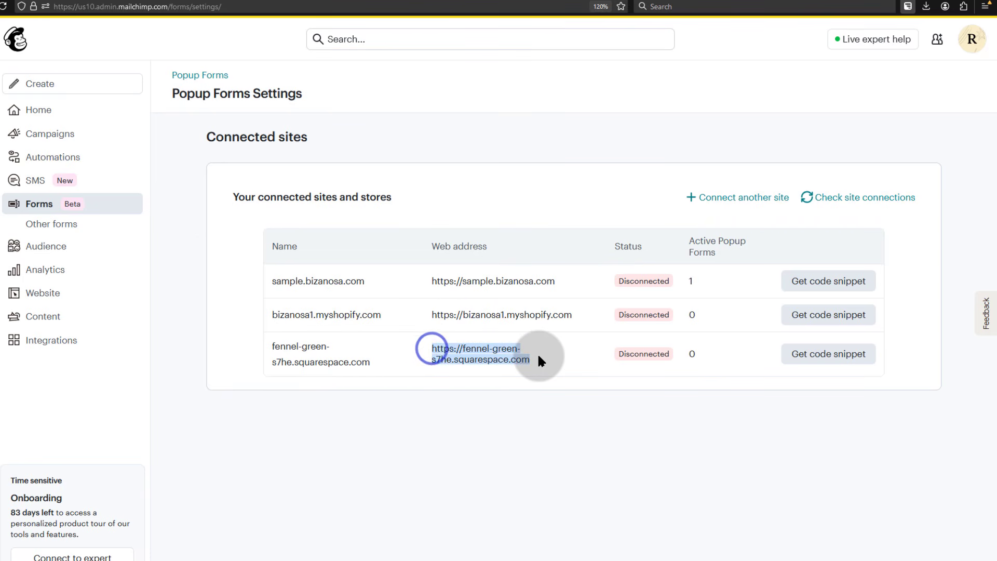
pyautogui.click(516, 426)
# Open the manual connection form for another site and go to its website URL entry.
pyautogui.click(768, 198)
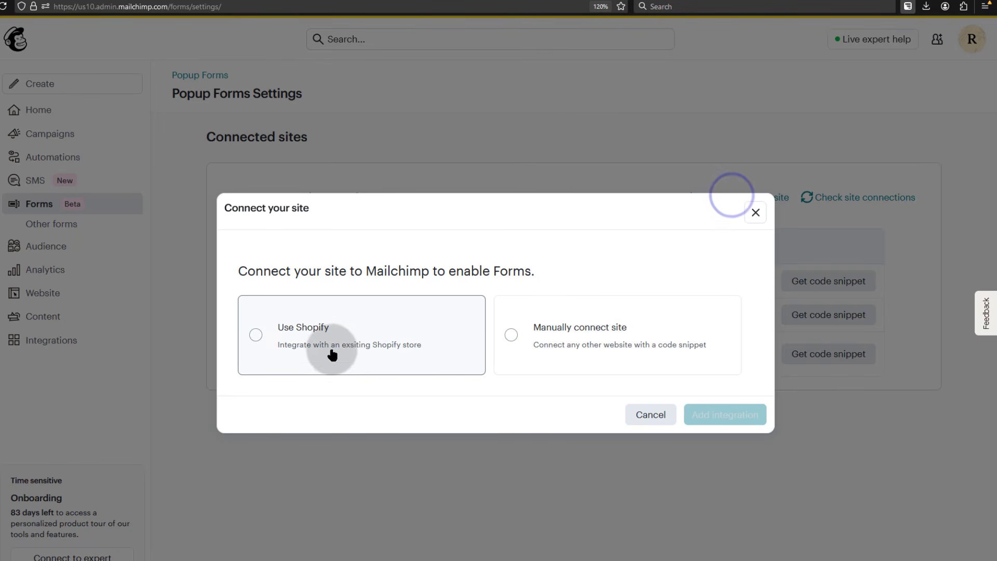
pyautogui.click(519, 336)
pyautogui.click(690, 414)
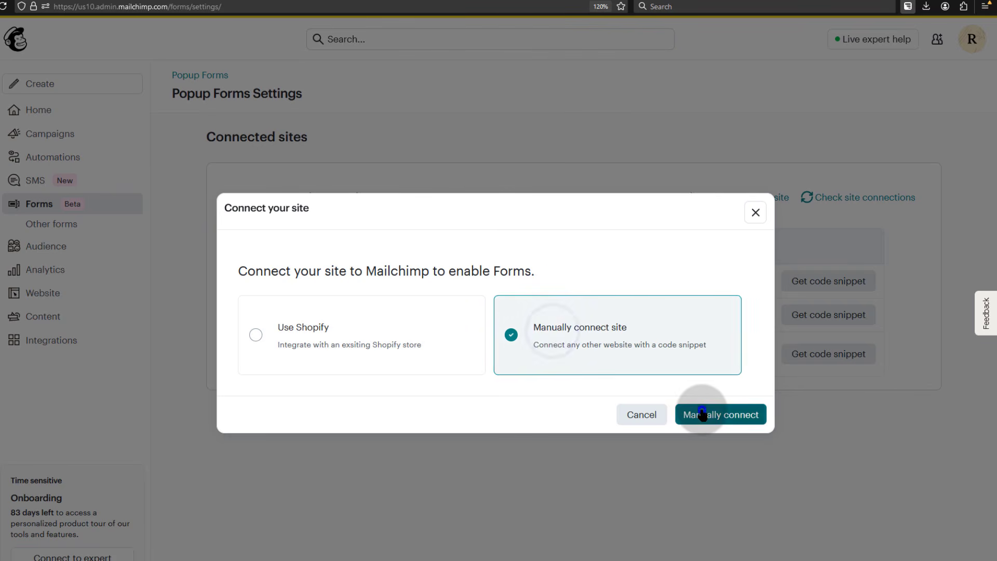
pyautogui.click(377, 337)
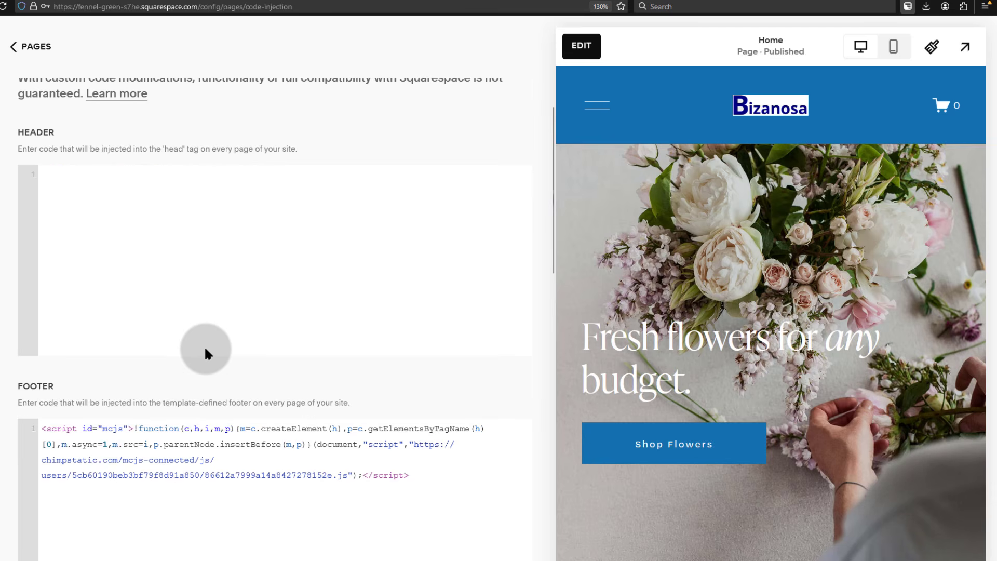
# Switch back to the Squarespace code injection page and highlight the entire Mailchimp script in the footer code.
pyautogui.scroll(-1, 133, 429)
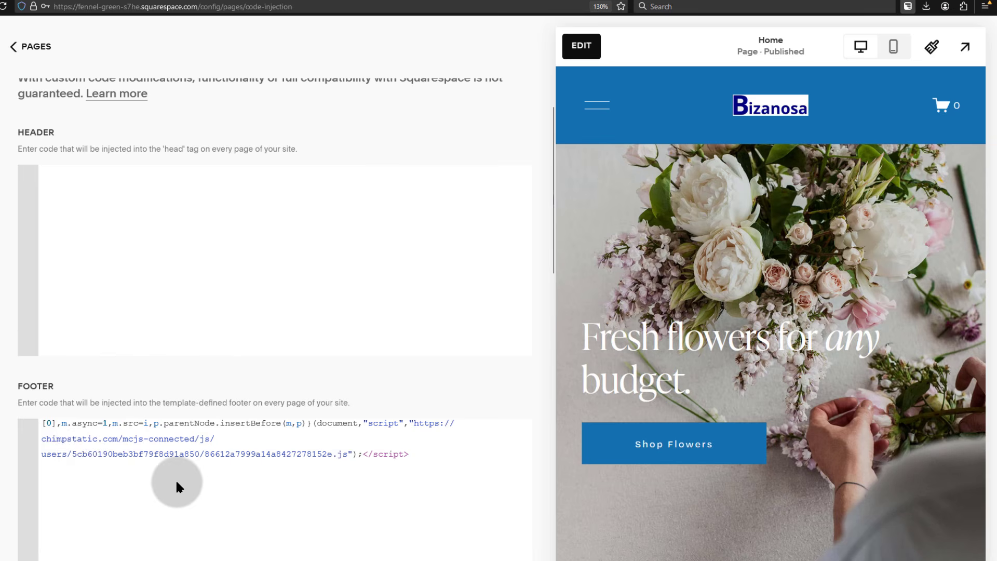
pyautogui.scroll(1, 197, 486)
pyautogui.moveTo(420, 477); pyautogui.dragTo(24, 430)
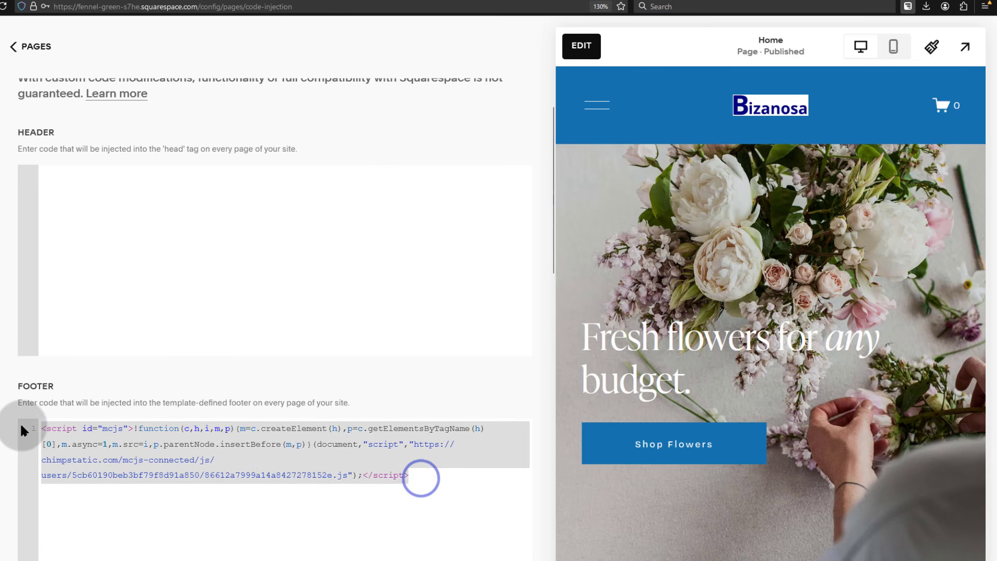